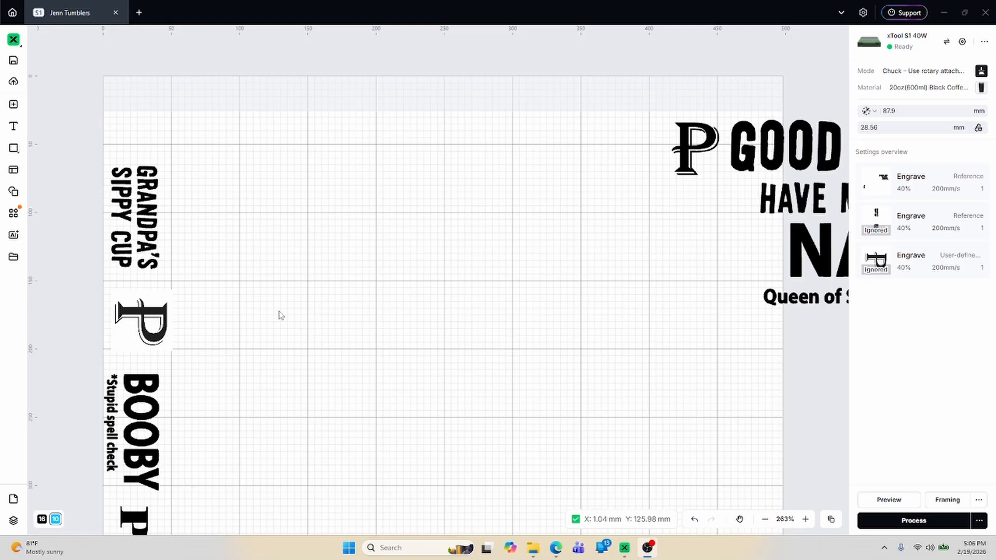
Step: Import the Ruth image file into the project and place it in the empty middle of the canvas
left_click(149, 219)
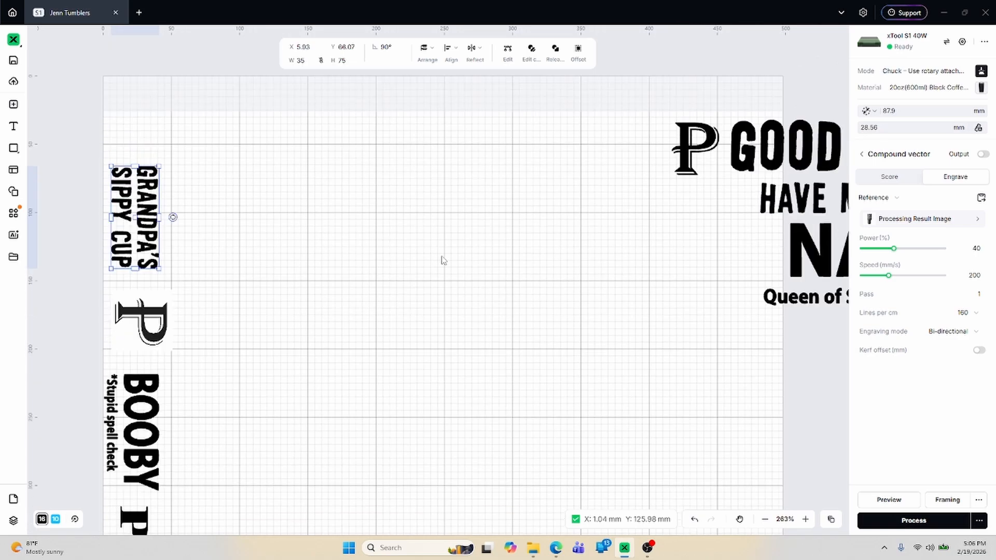
left_click(14, 45)
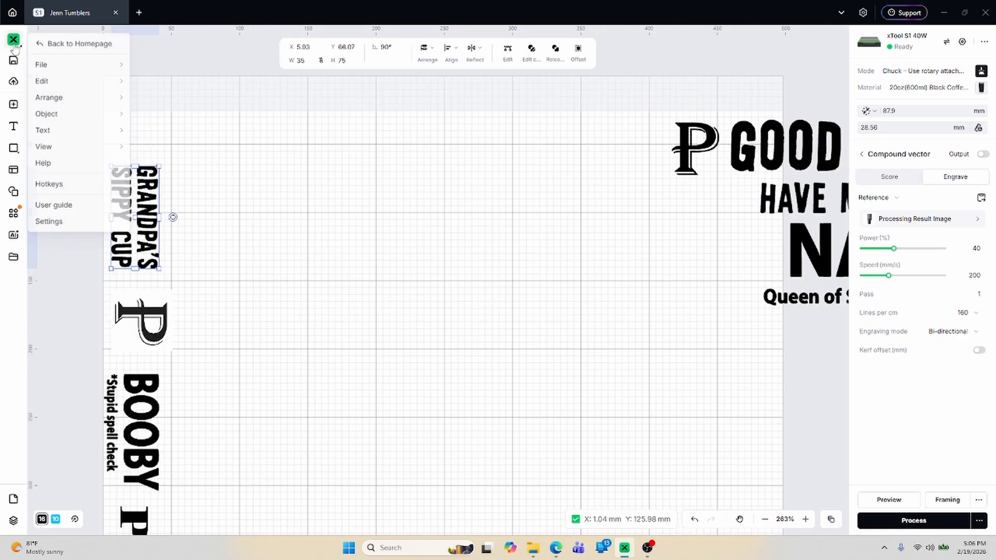
mouse_move(32, 64)
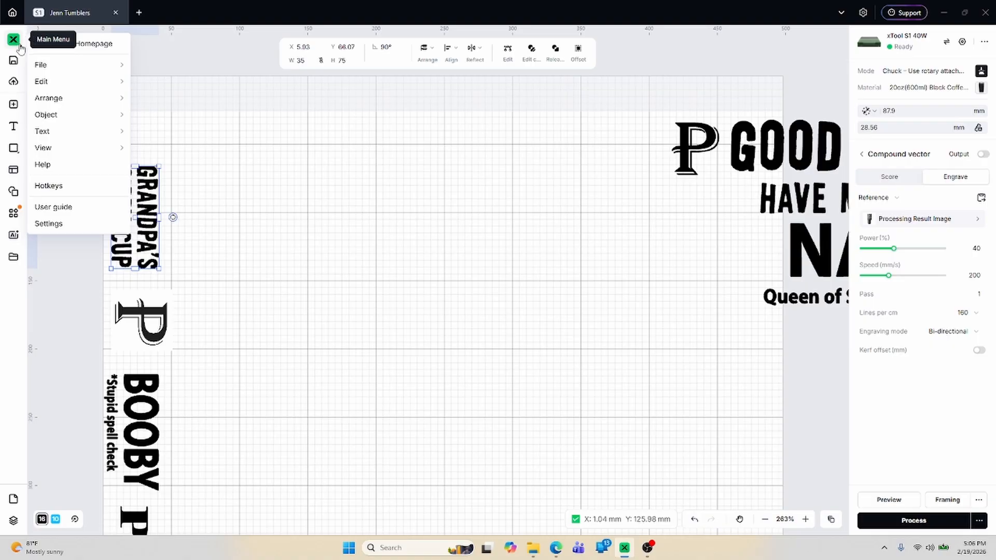
mouse_move(59, 71)
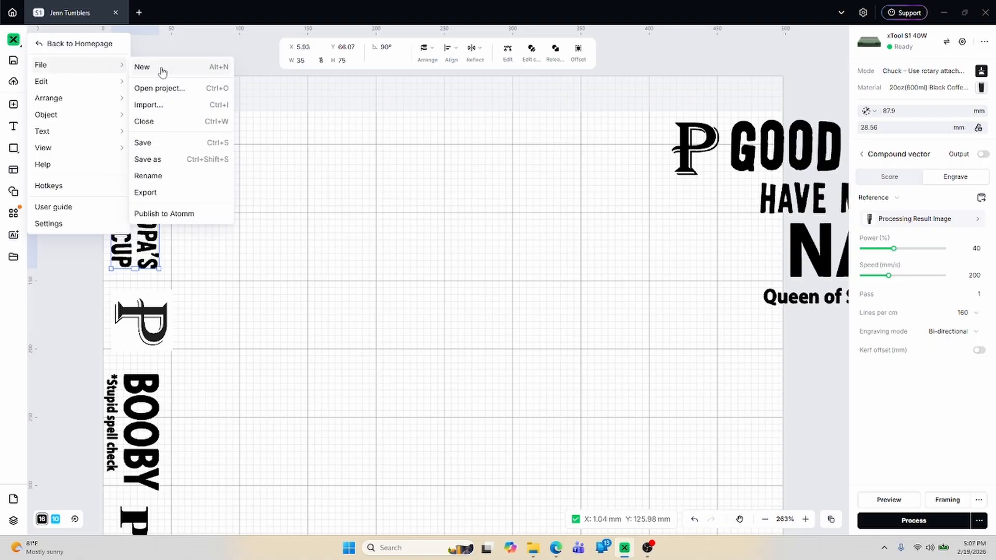
left_click(167, 105)
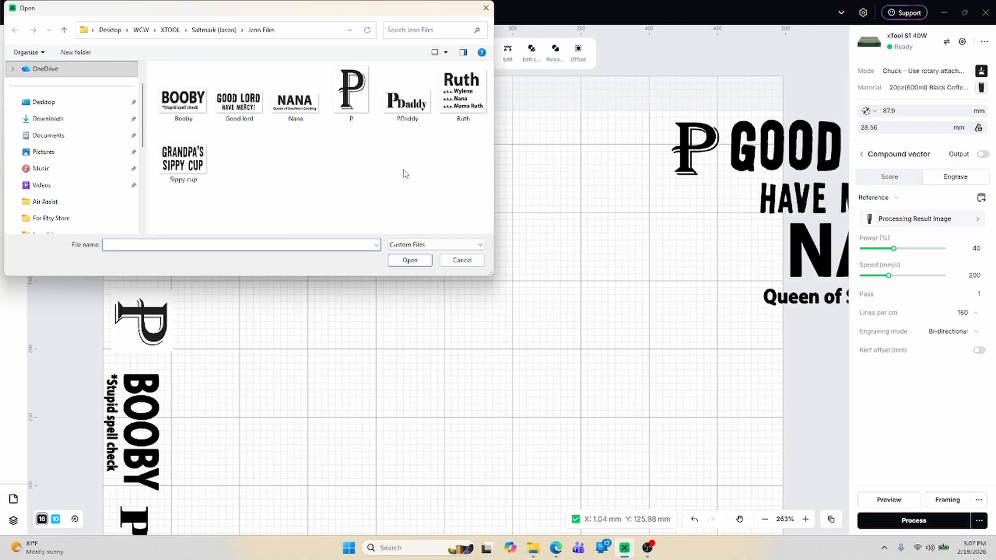
double_click(462, 96)
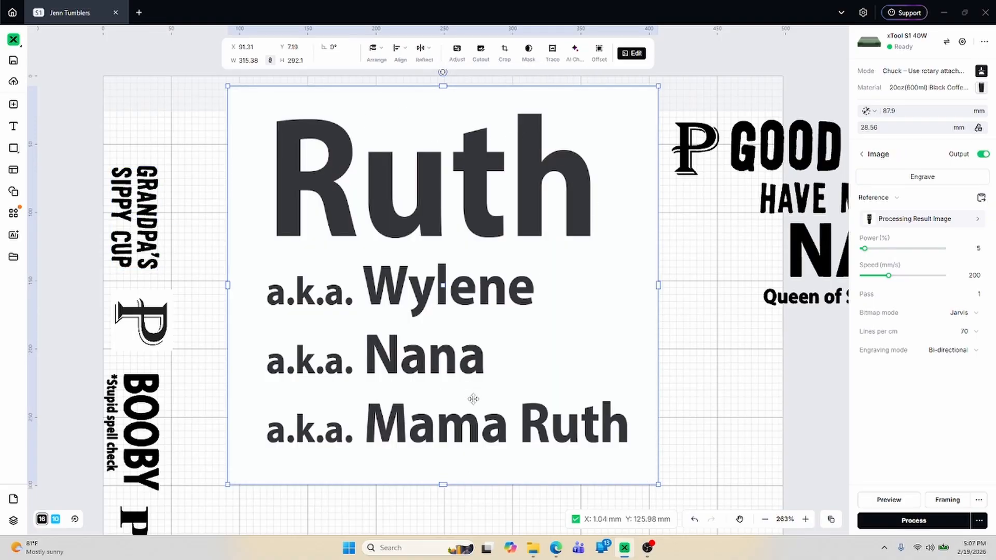
left_click_drag(443, 289, 444, 312)
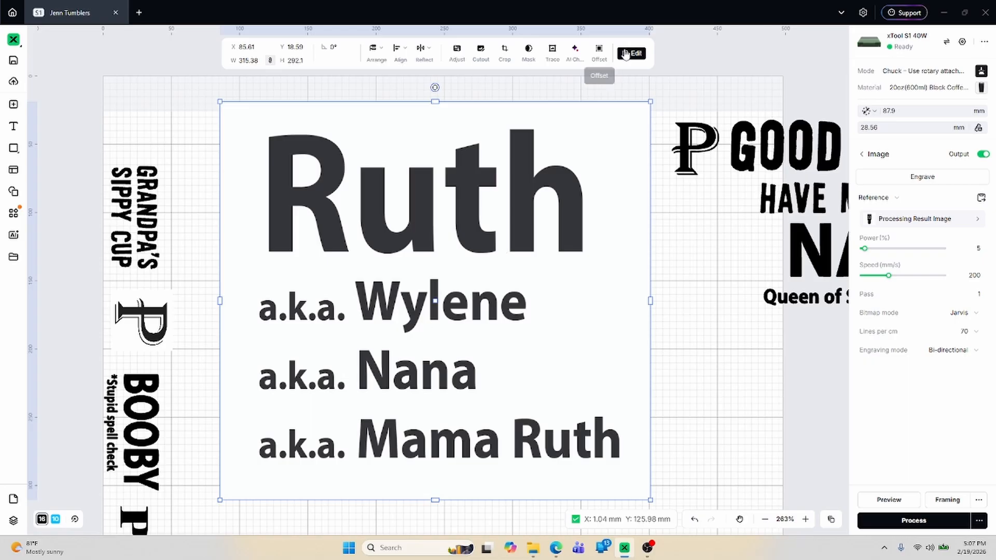
Step: Trace the Ruth image with Auto-trace into a vector and delete the original bitmap
left_click(553, 50)
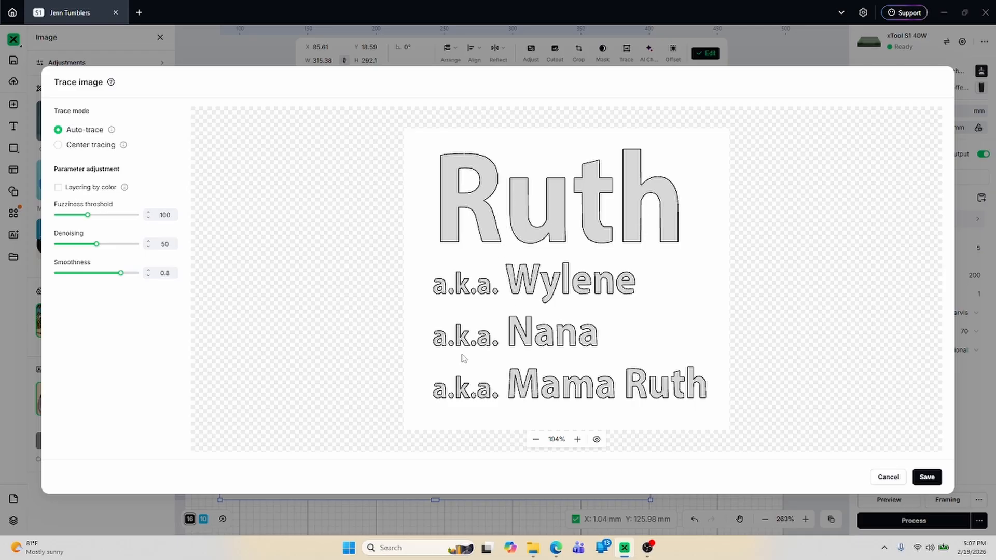
left_click(927, 477)
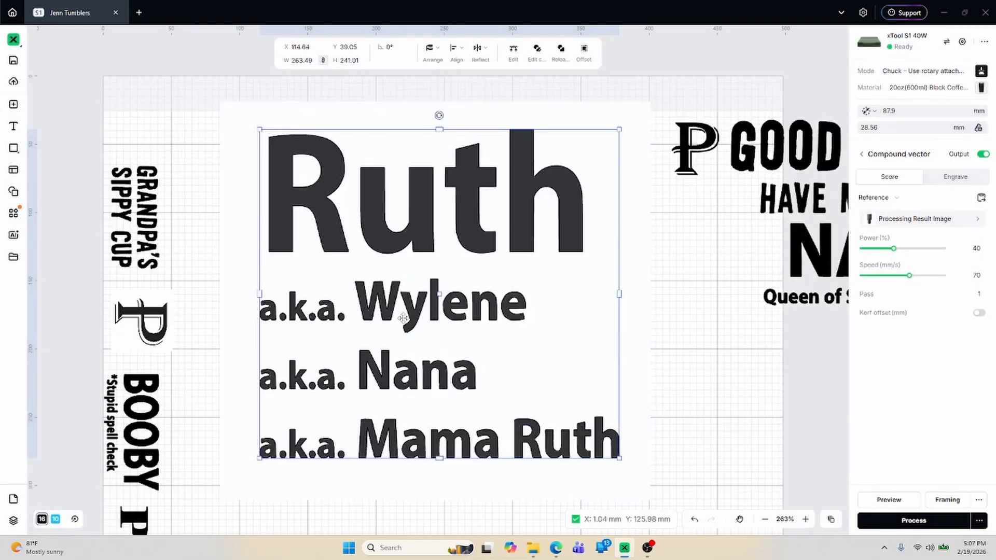
mouse_move(442, 292)
left_mouse_down()
mouse_move(601, 310)
mouse_move(740, 348)
left_mouse_up()
left_click(426, 268)
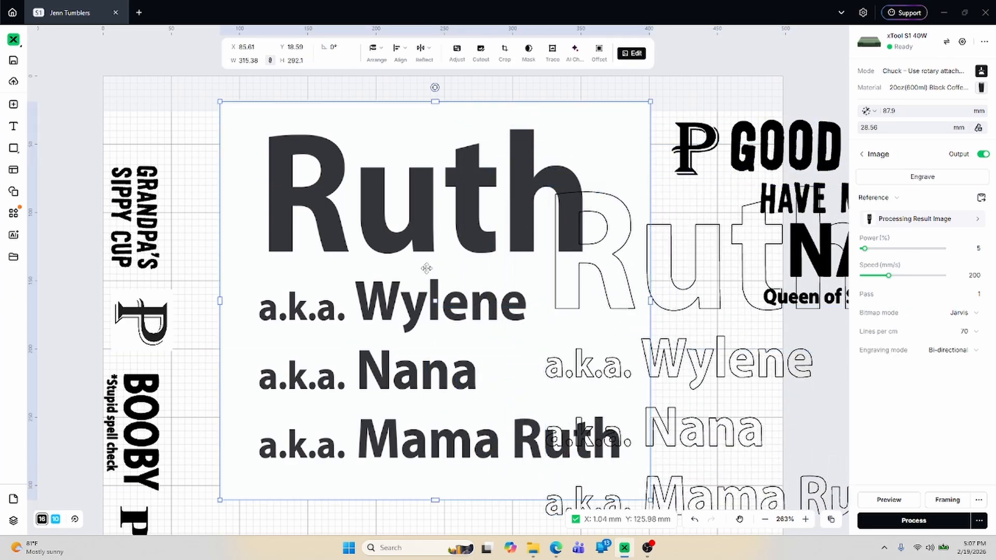
key("Delete")
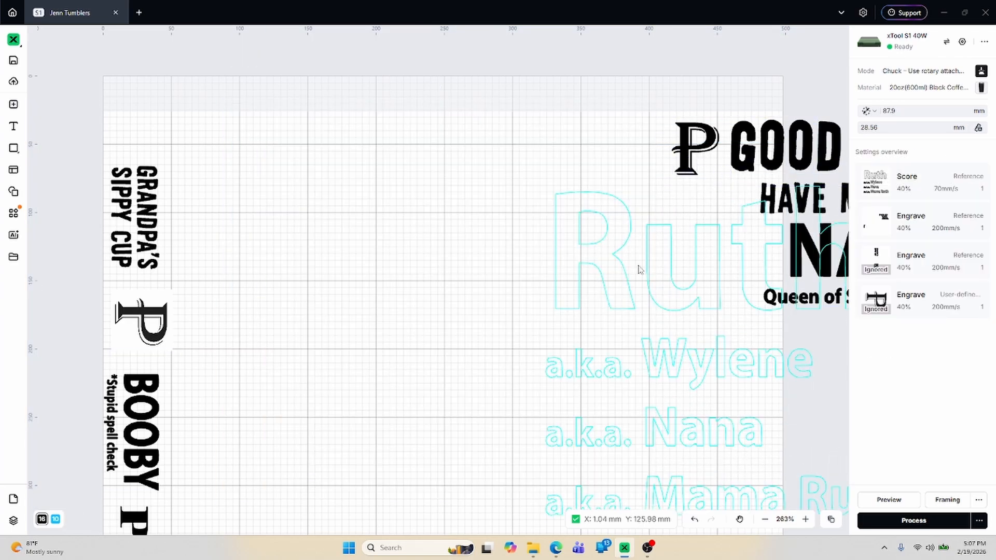
Step: Move the traced Ruth vector back to the middle of the canvas and scale it down to about 220 by 202 mm
left_click(711, 358)
left_click_drag(726, 354, 444, 329)
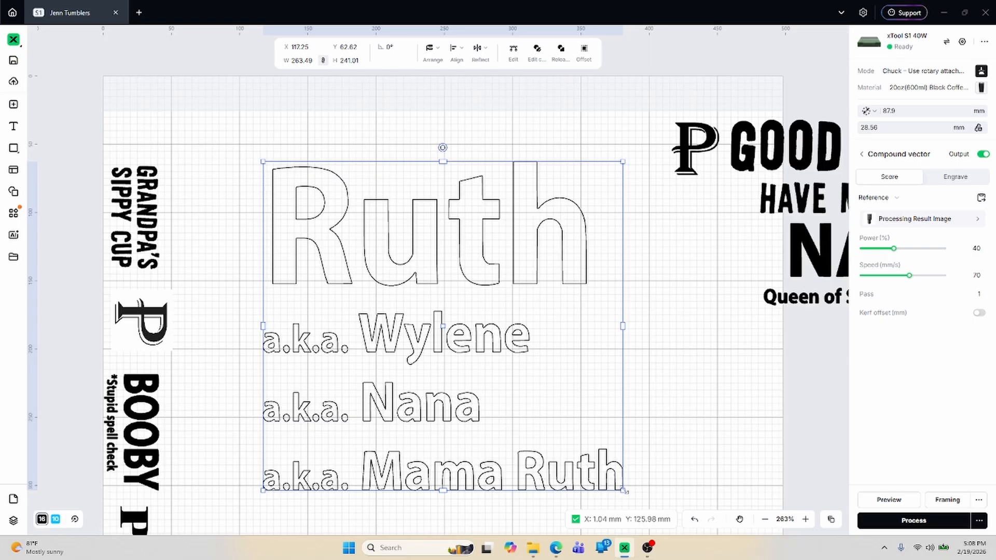
left_click_drag(623, 490, 536, 441)
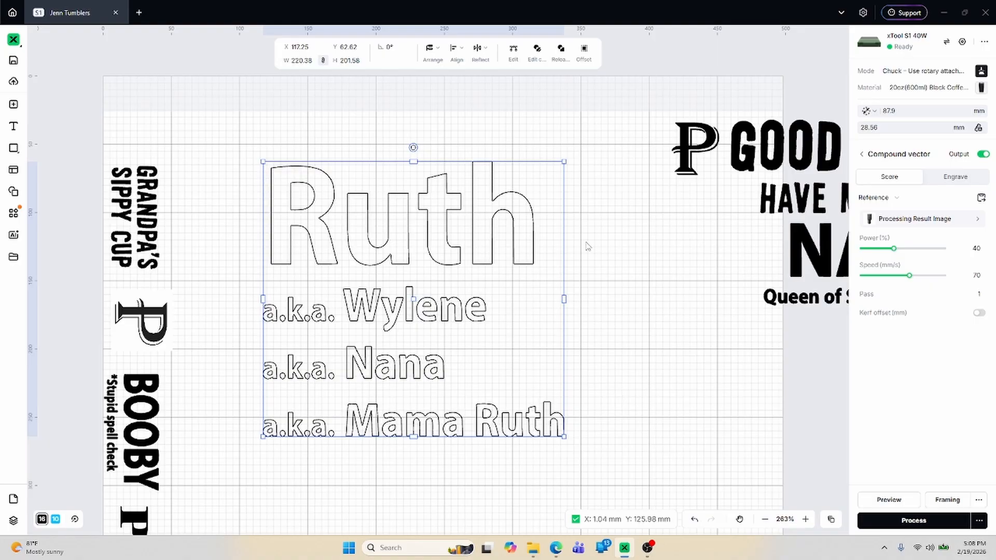
Step: Set the Ruth vector to Engrave and park it past the right edge of the work area, below the NANA design
left_click(956, 176)
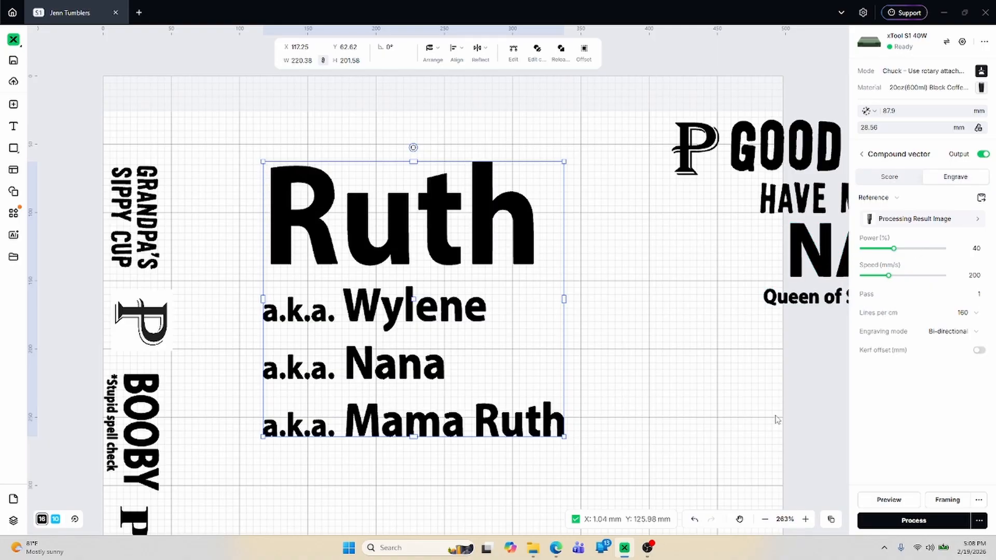
left_click_drag(501, 209, 992, 371)
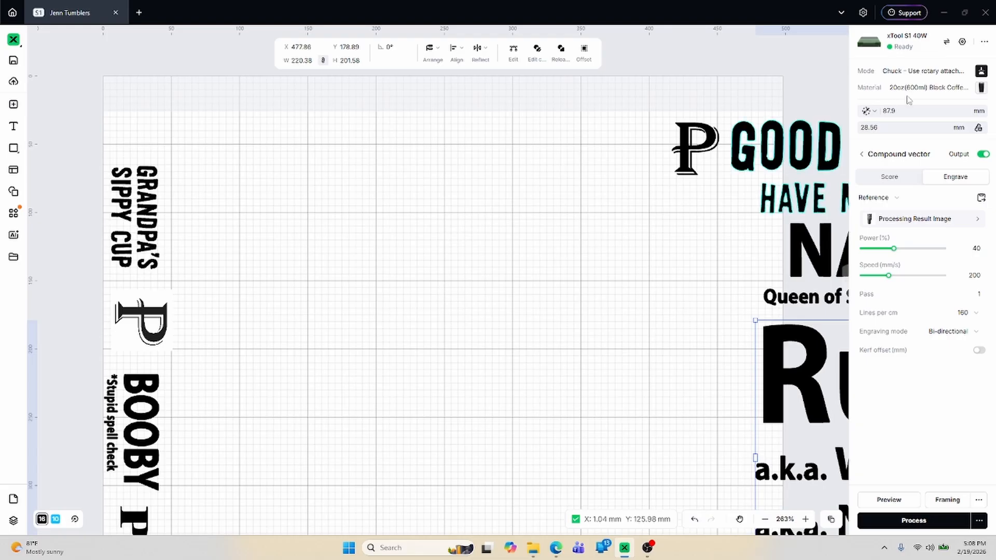
Step: Choose the Chuck rotary attachment processing mode and apply the 20oz (600ml) Black Coffee Tumbler material
left_click(981, 72)
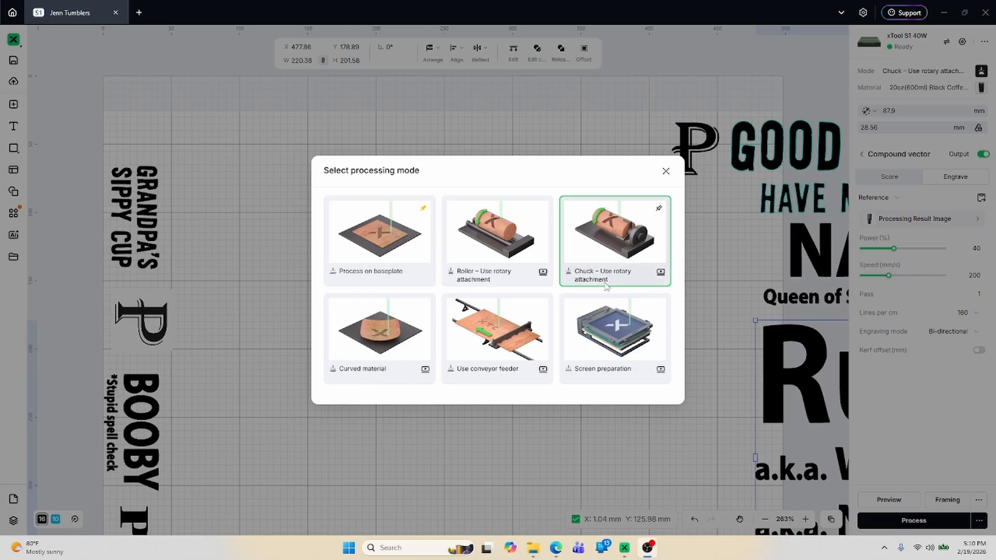
left_click(643, 239)
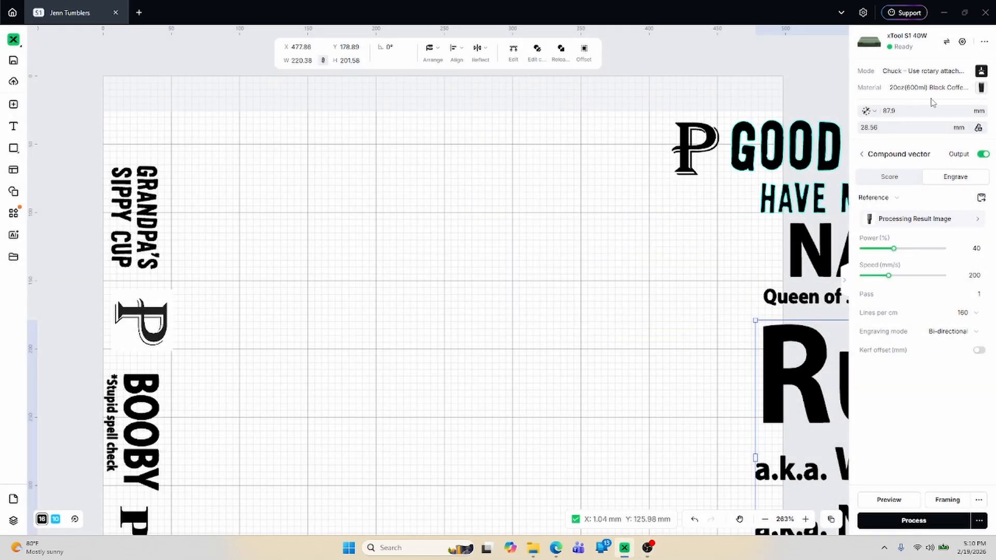
left_click(980, 88)
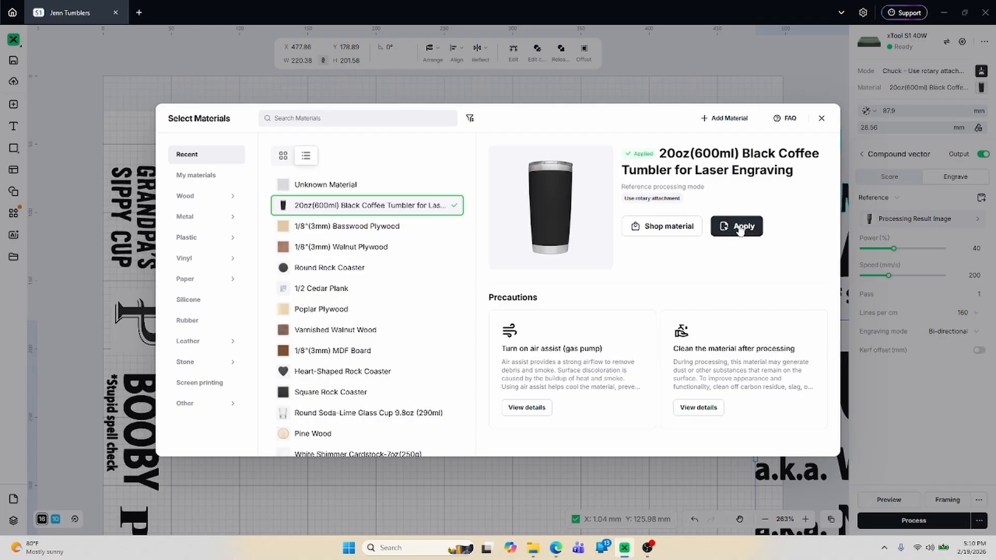
left_click(735, 226)
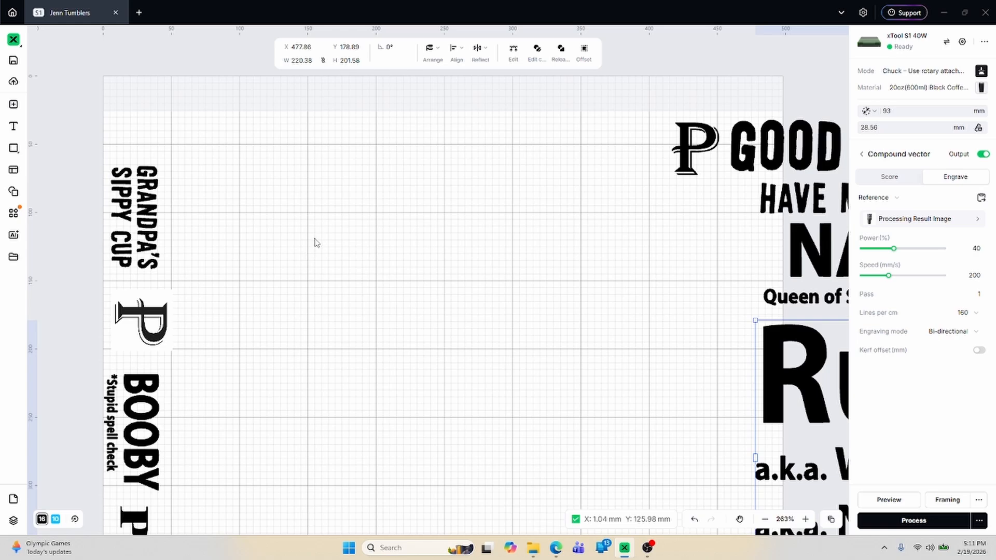
Step: Draw a rectangle about 175 mm wide and 72 mm high in the empty middle of the canvas
left_click(351, 258)
left_click_drag(351, 258, 585, 356)
key("r")
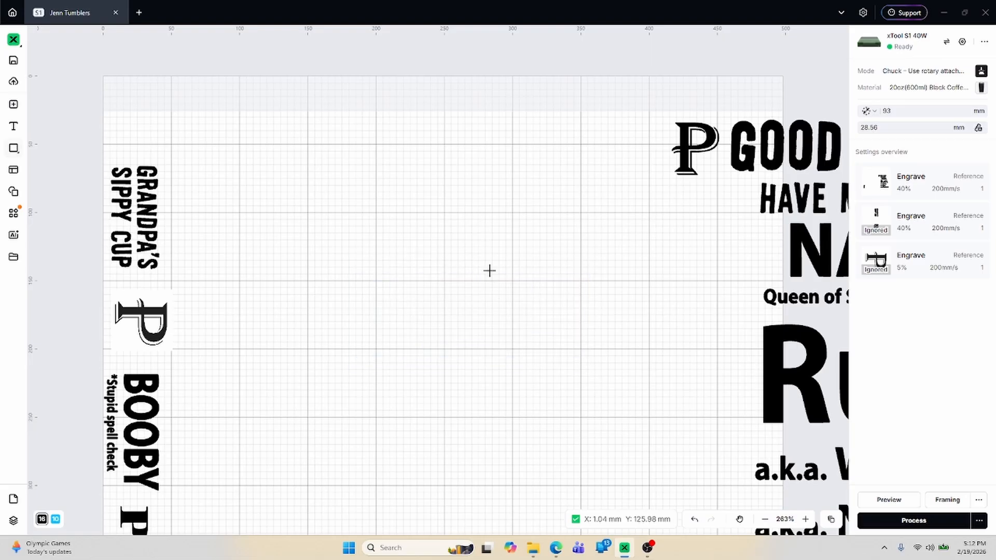
left_click_drag(342, 278, 582, 376)
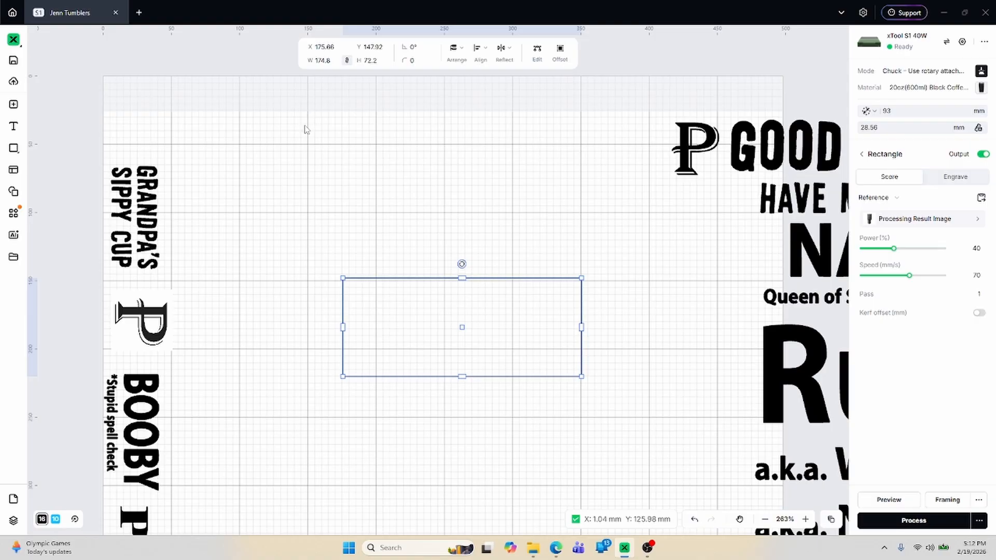
Step: Set the rectangle's width to 275 mm and shift it to about X 132 mm, Y 139 mm
left_click(326, 61)
type("275")
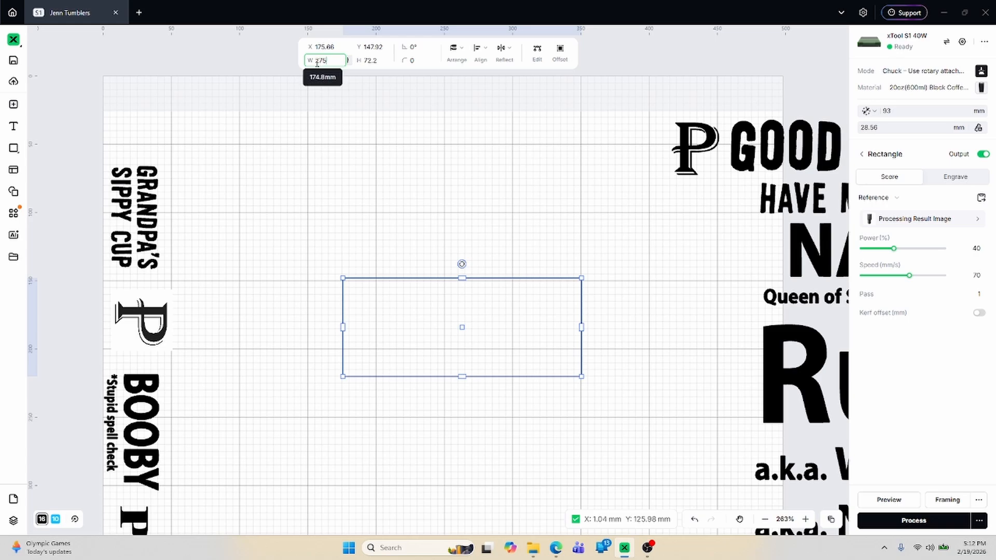
left_click(322, 166)
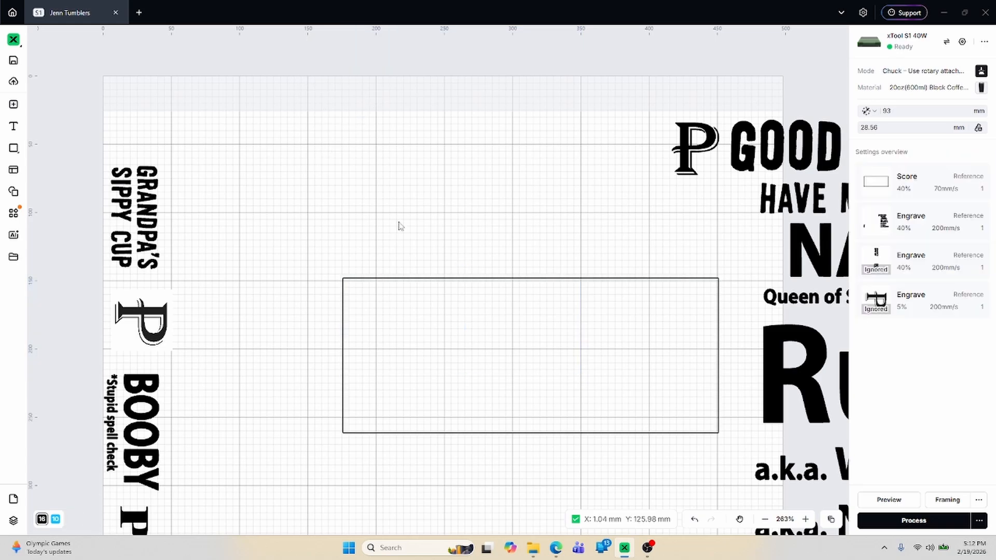
left_click(424, 279)
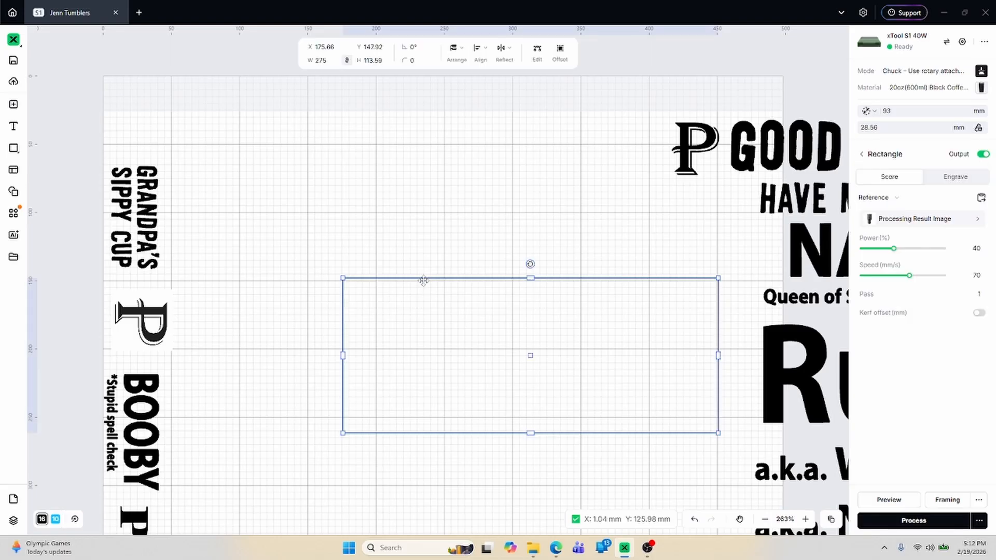
left_click_drag(530, 355, 471, 343)
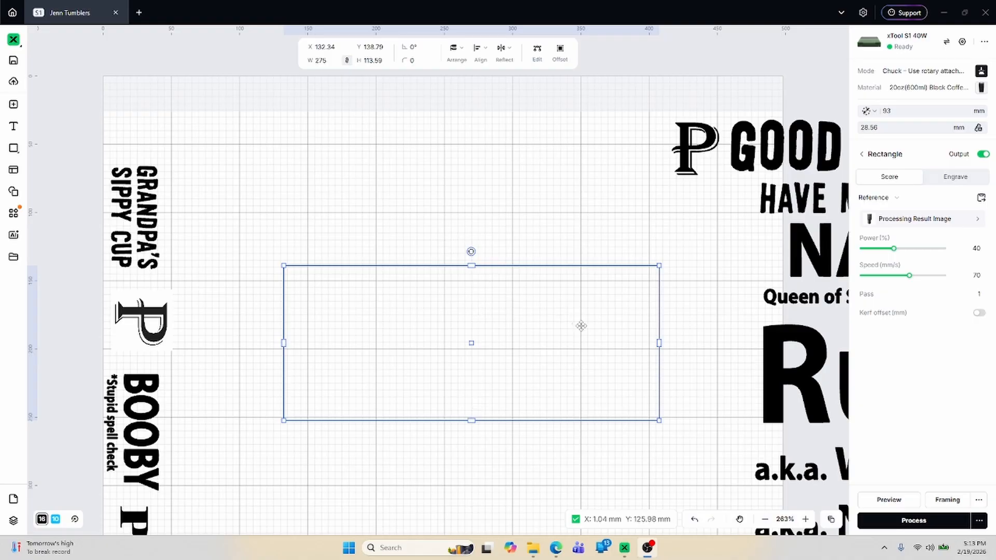
Step: Resize the rectangle to 100 mm high and 275 mm wide, with its aspect ratio unlocked for the width
left_click(374, 61)
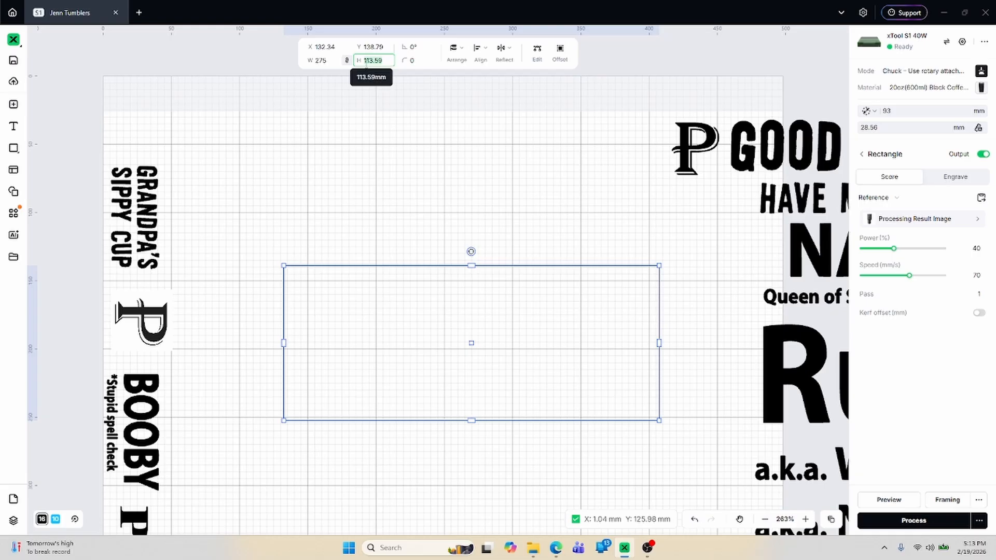
type("100")
left_click(357, 172)
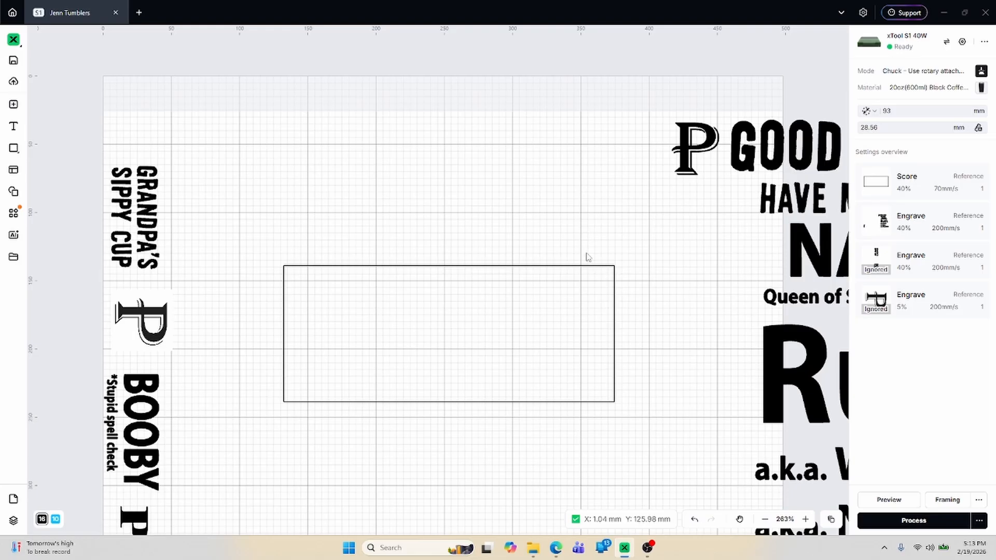
left_click(587, 282)
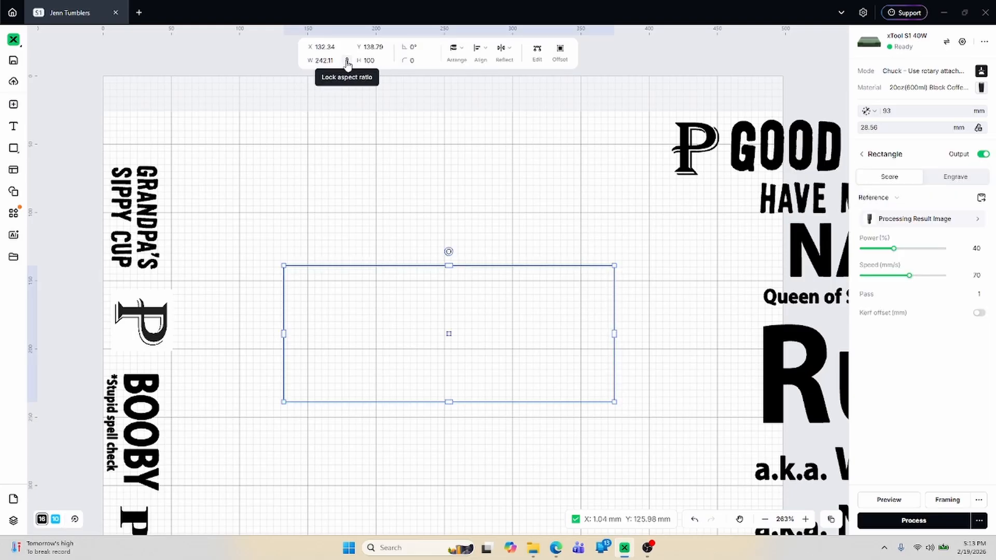
left_click(331, 61)
type("275")
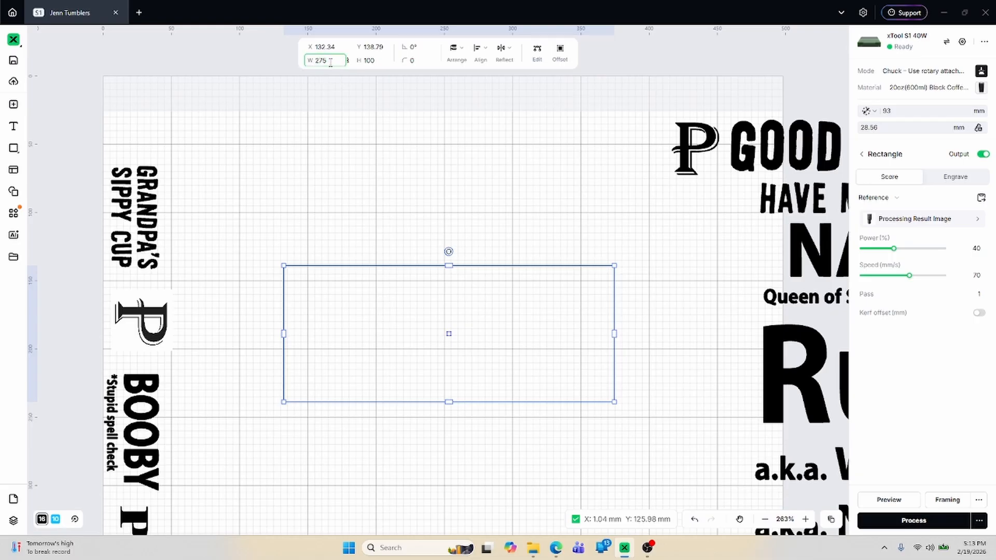
key("Return")
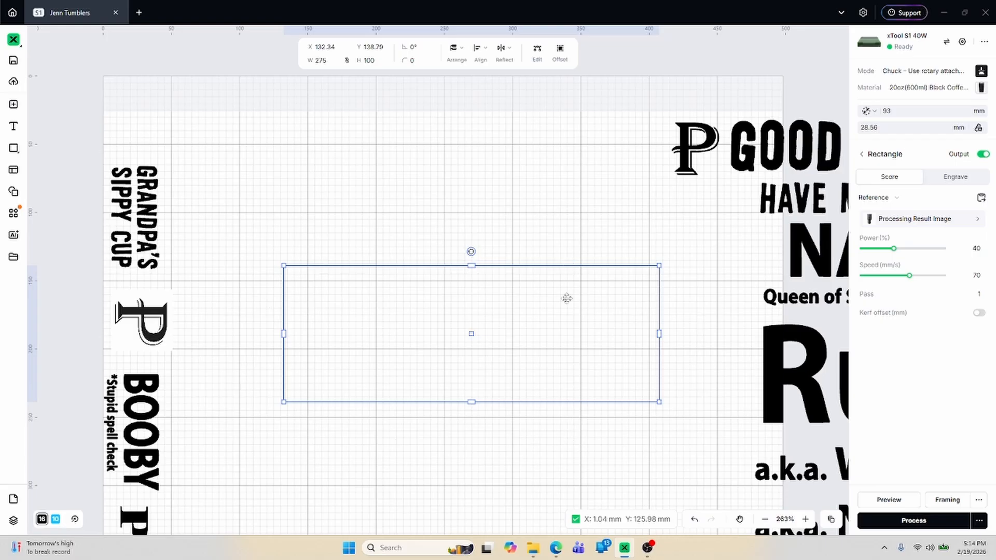
Step: Bring the NANA Queen of Southern Cooking design into the work area and place it just above the rectangle
left_click(836, 265)
left_click_drag(834, 262, 404, 332)
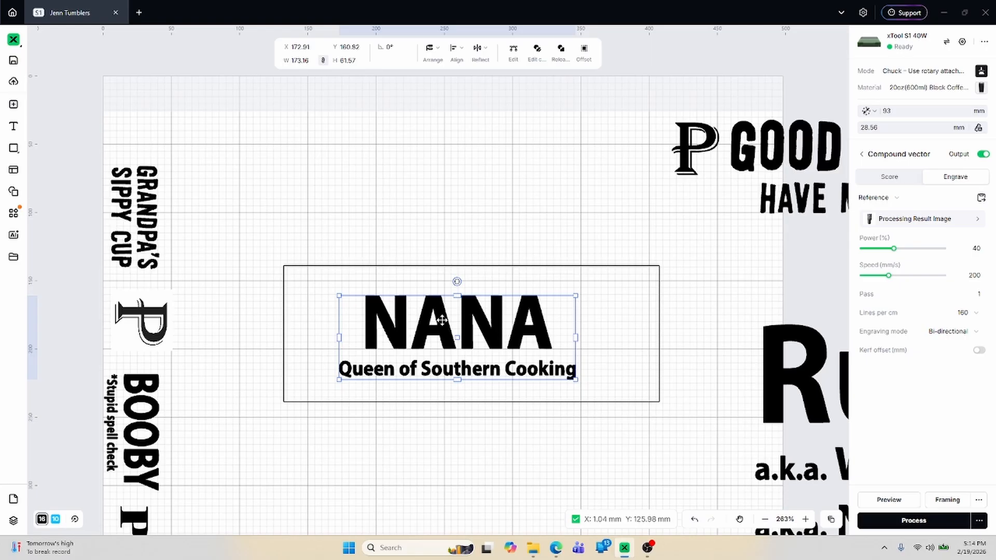
left_click_drag(446, 330, 454, 165)
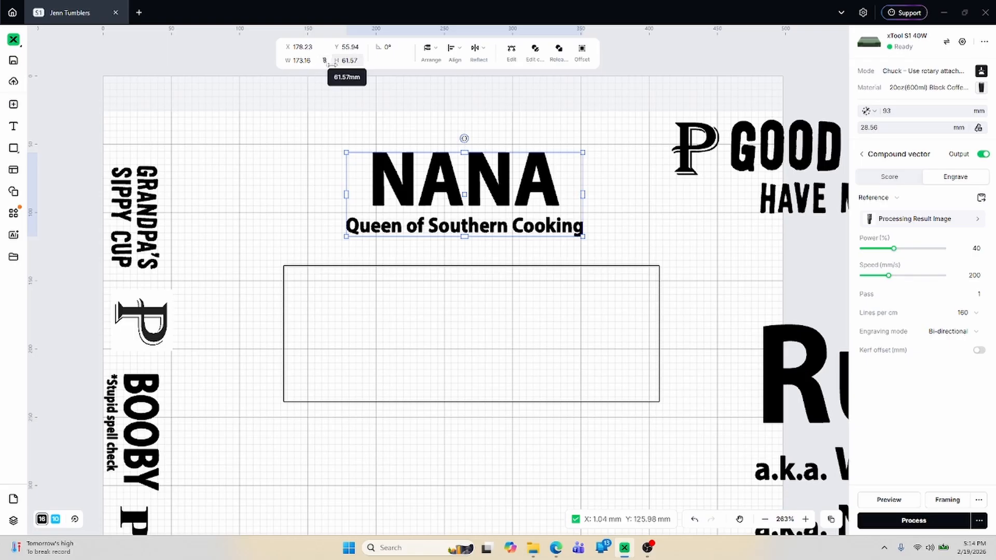
Step: Try setting the NANA design's height to 100 mm with its aspect ratio unlocked, and undo the change
left_click(350, 63)
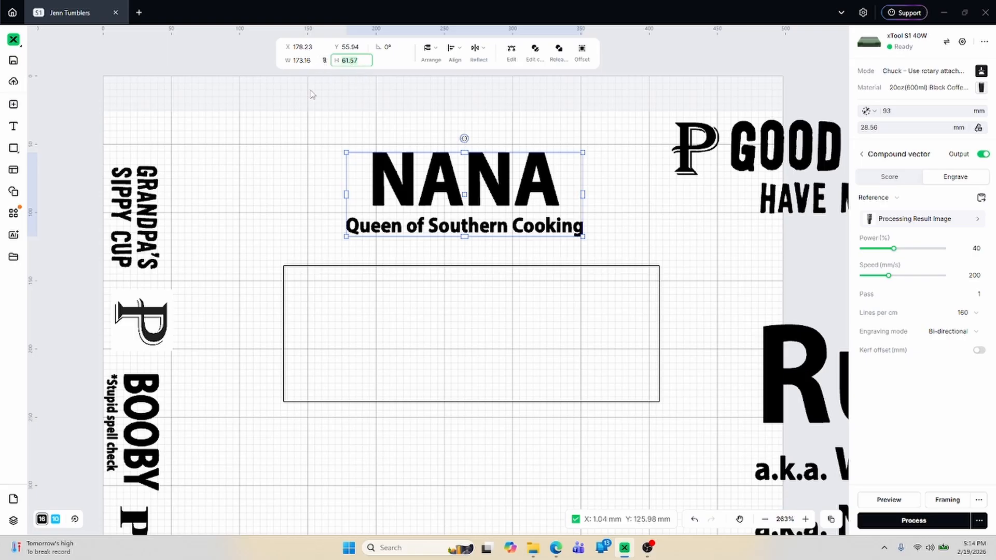
type("1")
key("Return")
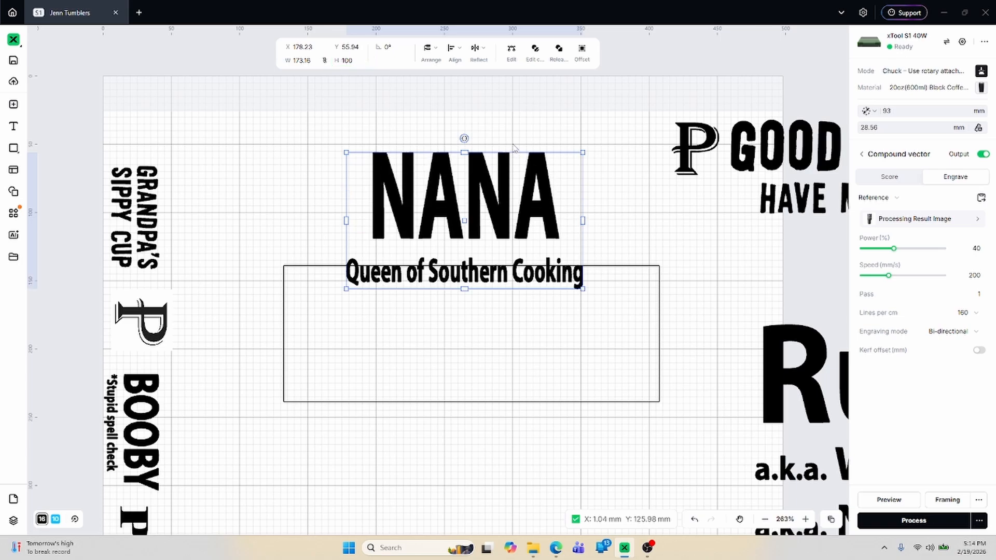
key("ctrl+z")
Step: Resize the NANA design to 90 mm wide and 30 mm high, with its aspect ratio unlocked for the final height
left_click(587, 358)
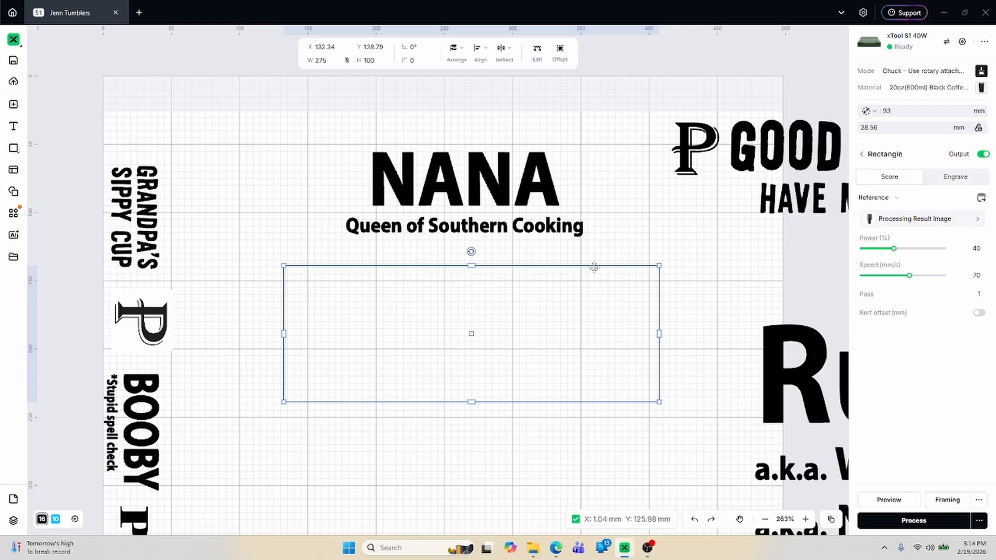
left_click(499, 223)
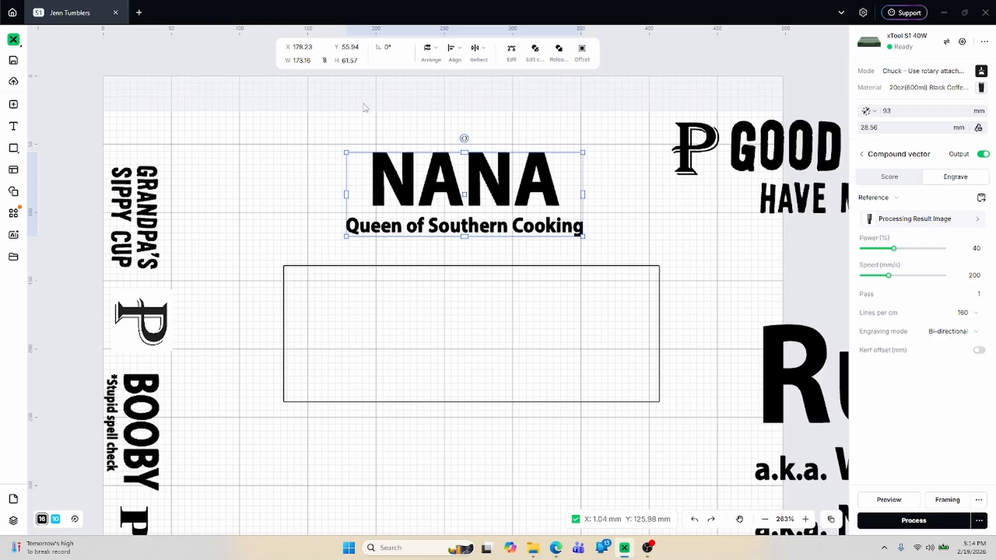
left_click(324, 61)
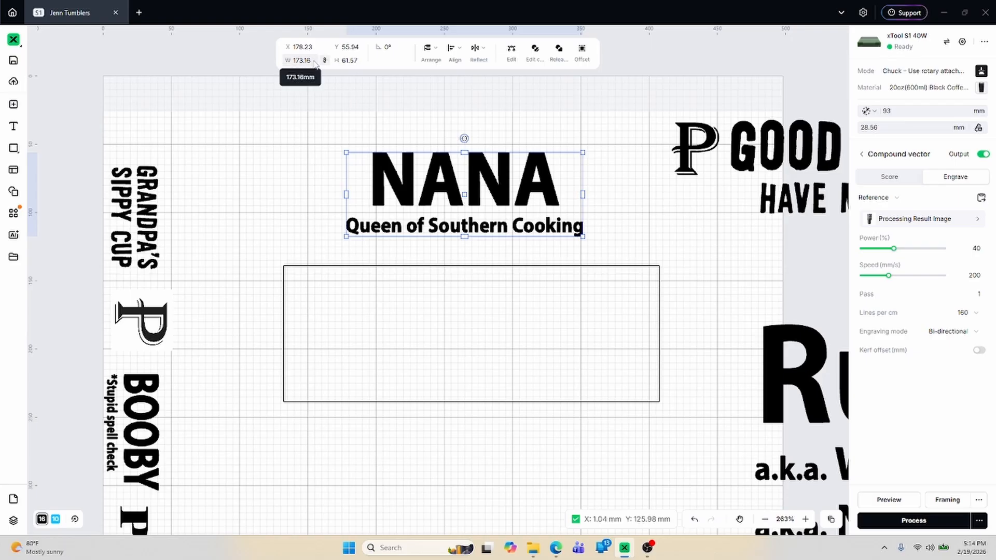
left_click(349, 61)
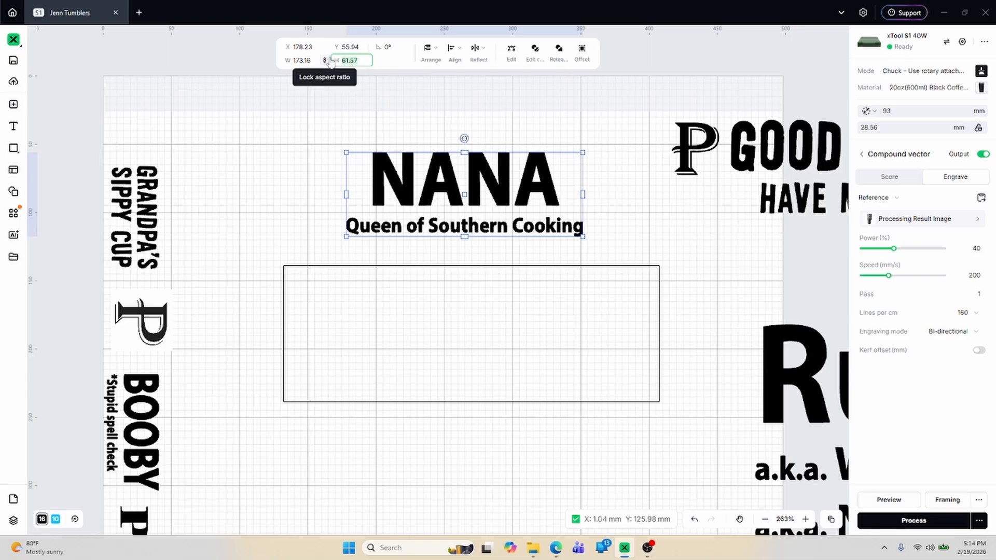
type("30")
left_click(311, 61)
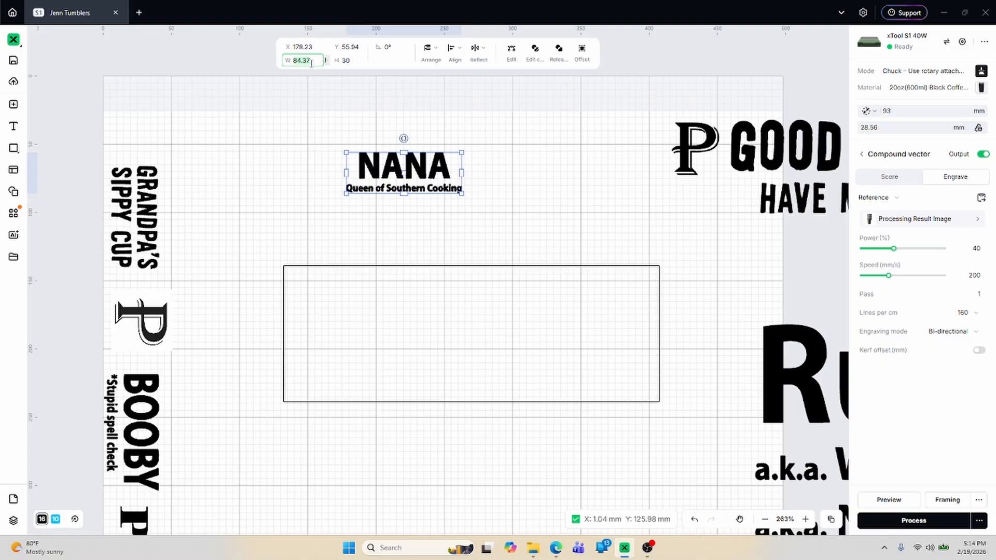
type("90")
key("Return")
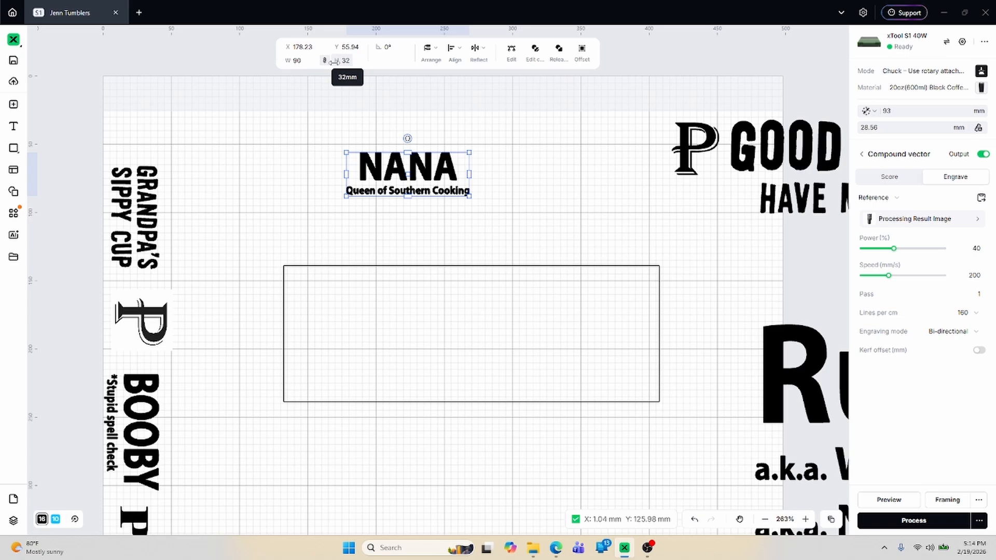
left_click(352, 62)
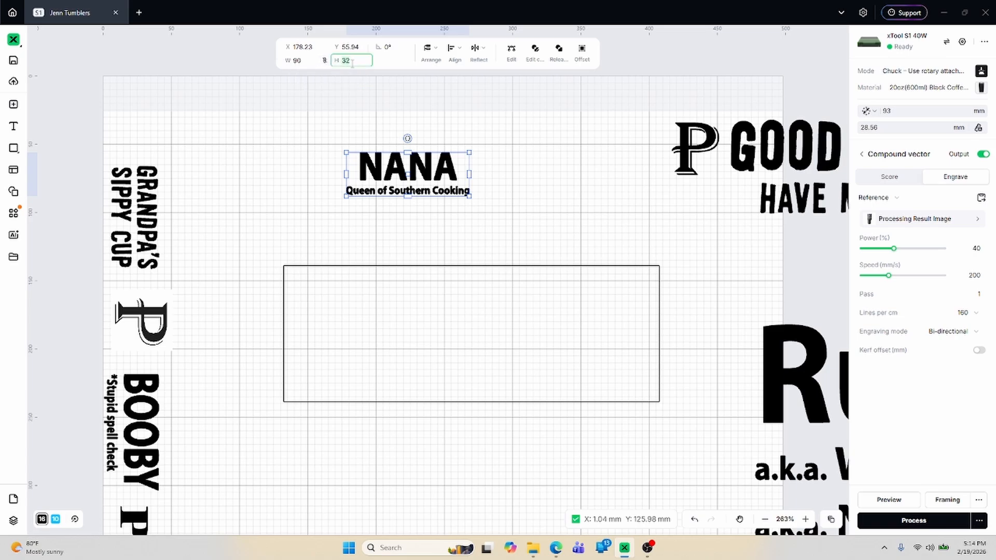
type("30")
key("Return")
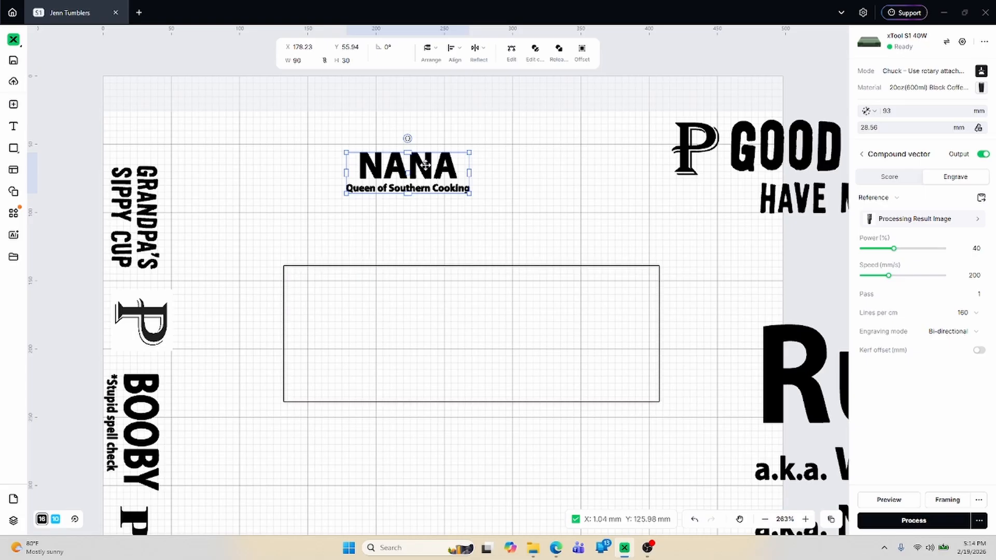
Step: Rotate the NANA design 90° and place it inside the large rectangle at about X 317 mm, Y 144 mm
left_click_drag(409, 139, 591, 334)
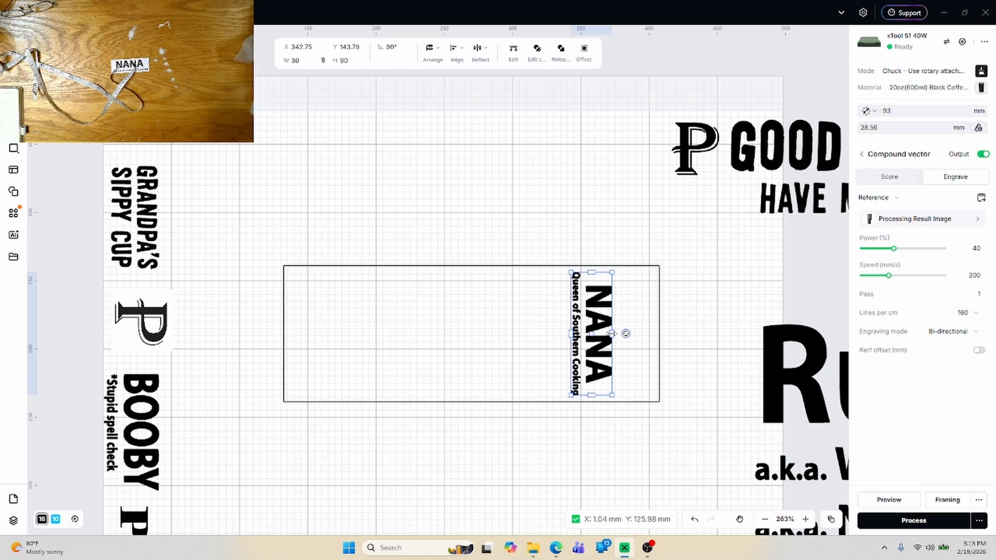
left_click_drag(604, 337, 569, 337)
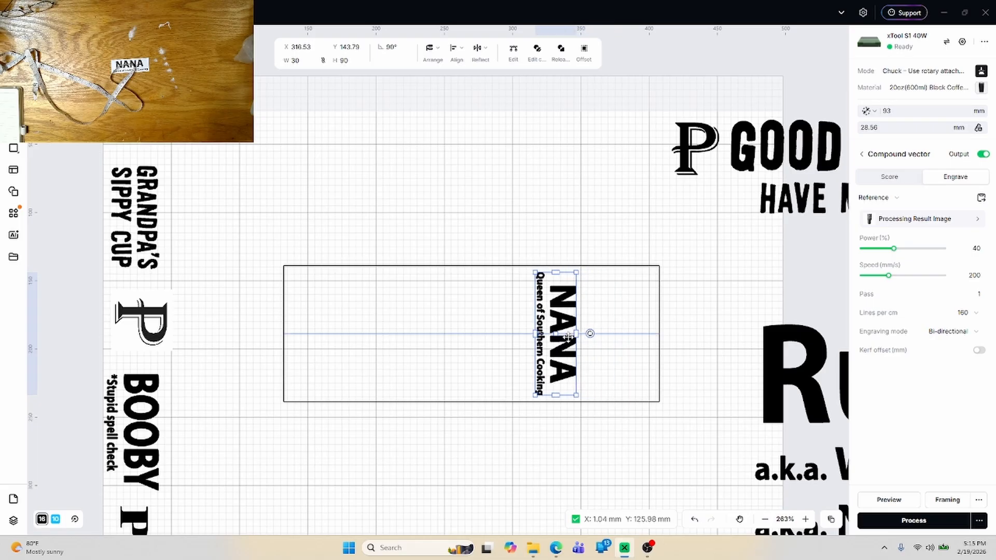
Step: Draw a small rectangle about 39 mm by 14 mm above the large one and scale it proportionally to 30 mm wide
left_click(483, 207)
left_click_drag(460, 198, 515, 219)
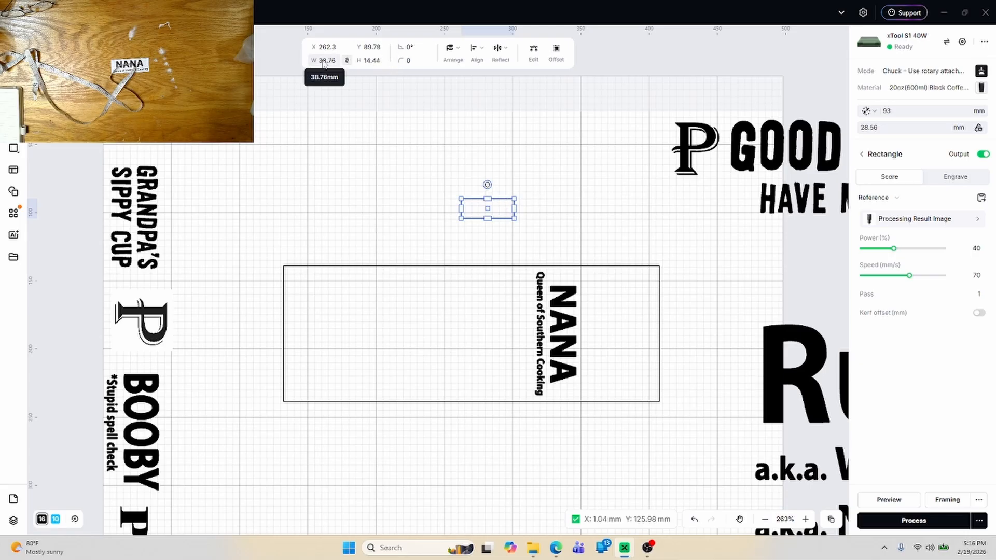
left_click(327, 59)
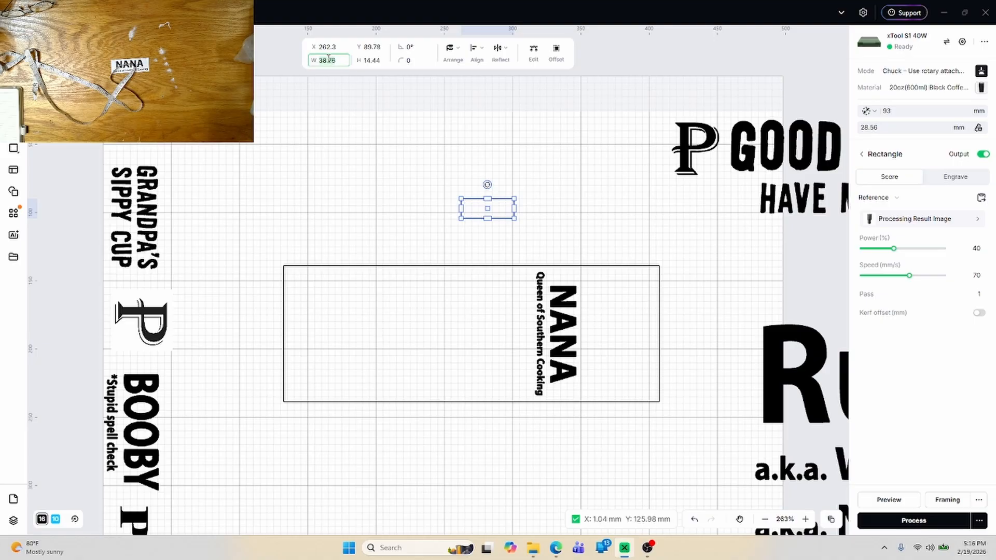
type("30")
key("Return")
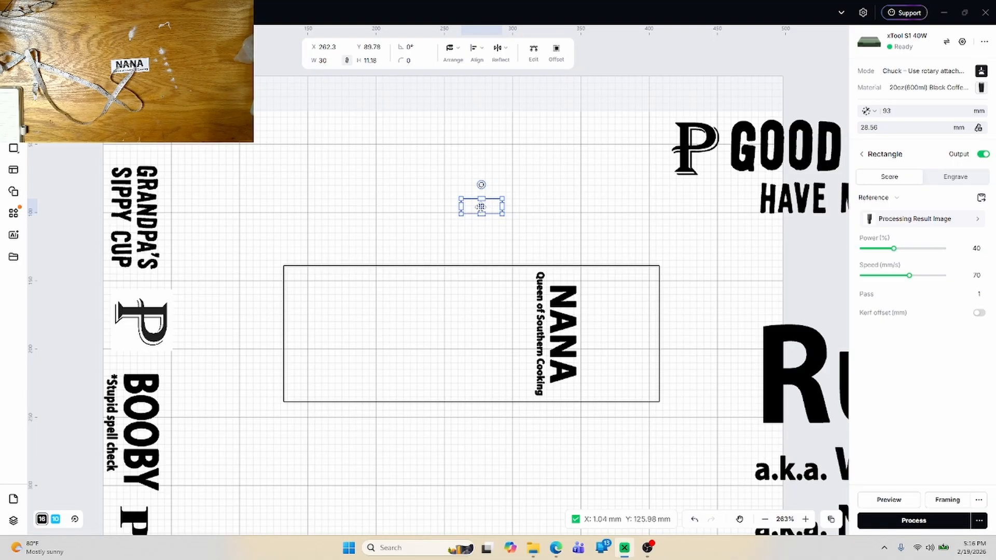
Step: Place the 30 mm spacer against the large rectangle's inner right edge and move the NANA design flush with the spacer's left side
left_click_drag(481, 206, 639, 328)
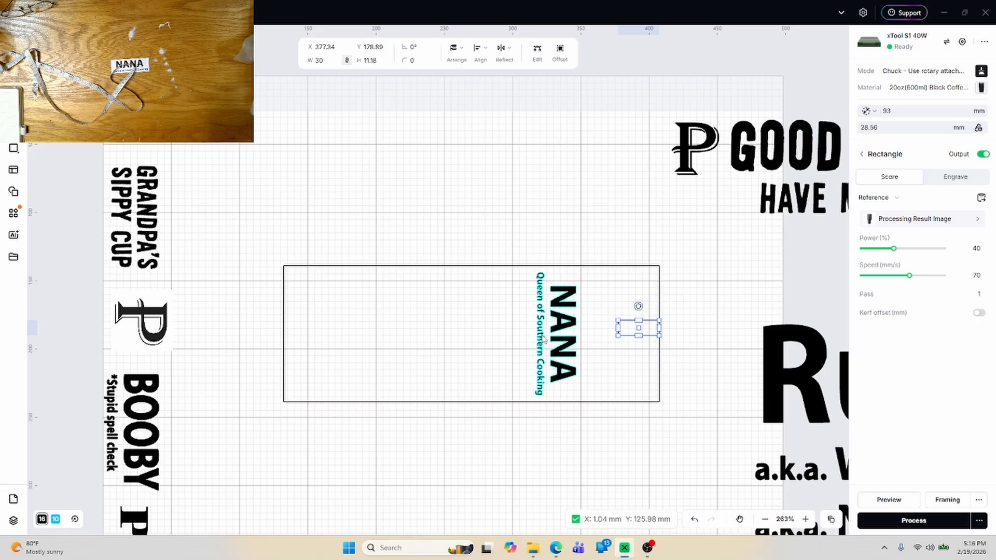
left_click(547, 334)
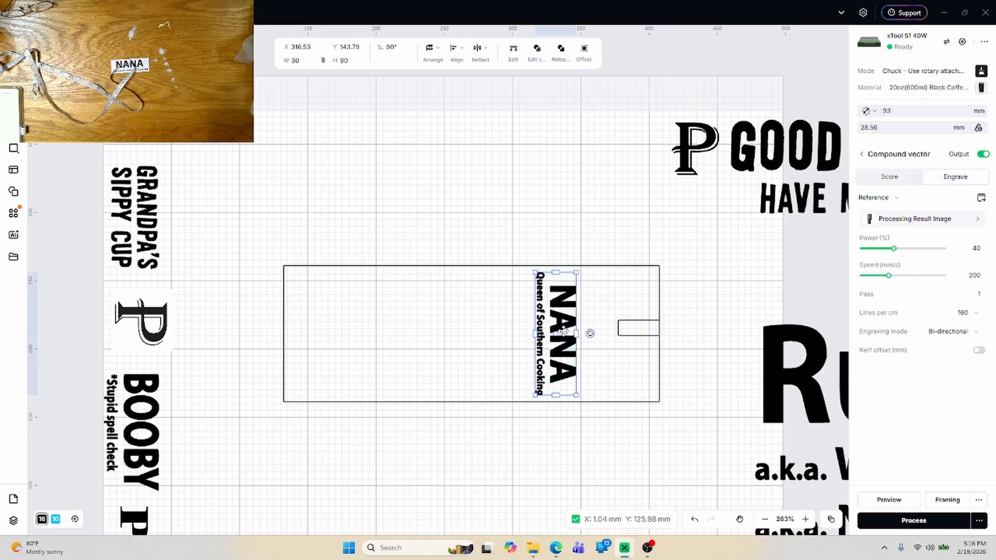
left_click_drag(557, 334, 597, 333)
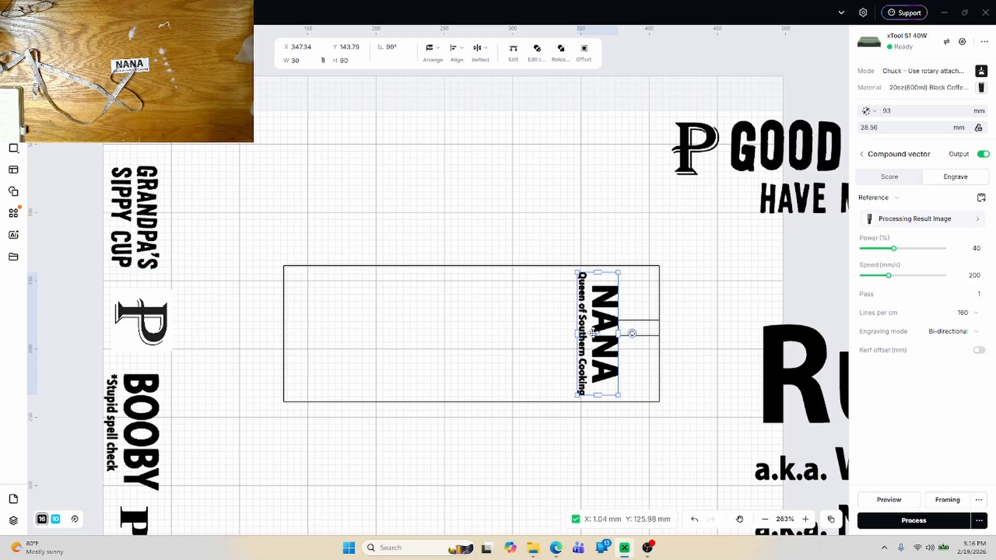
left_click(592, 192)
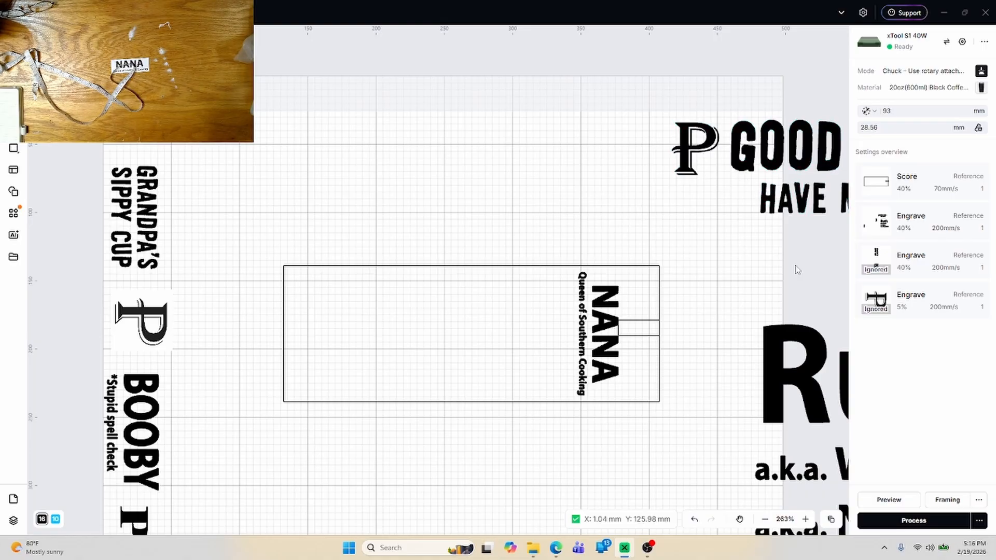
Step: Turn off output for the large rectangle and for the column of four designs along the work area's left edge
left_click(486, 266)
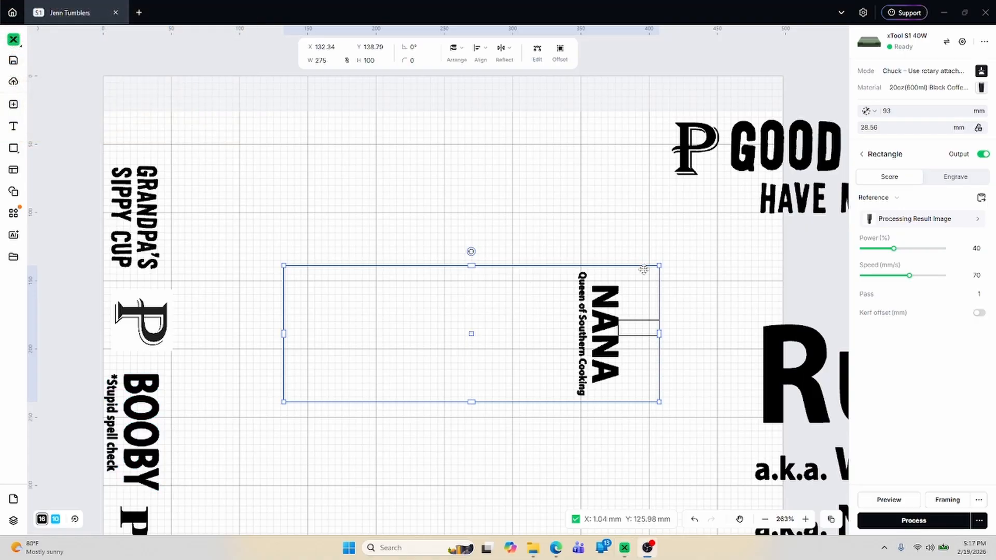
left_click(983, 156)
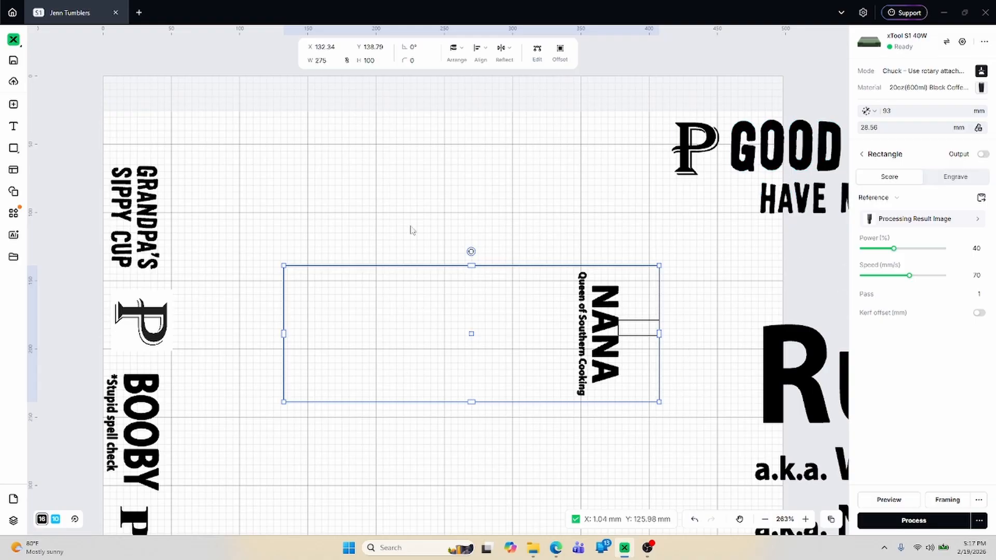
scroll(164, 361, "down", 2)
scroll(164, 362, "down", 2)
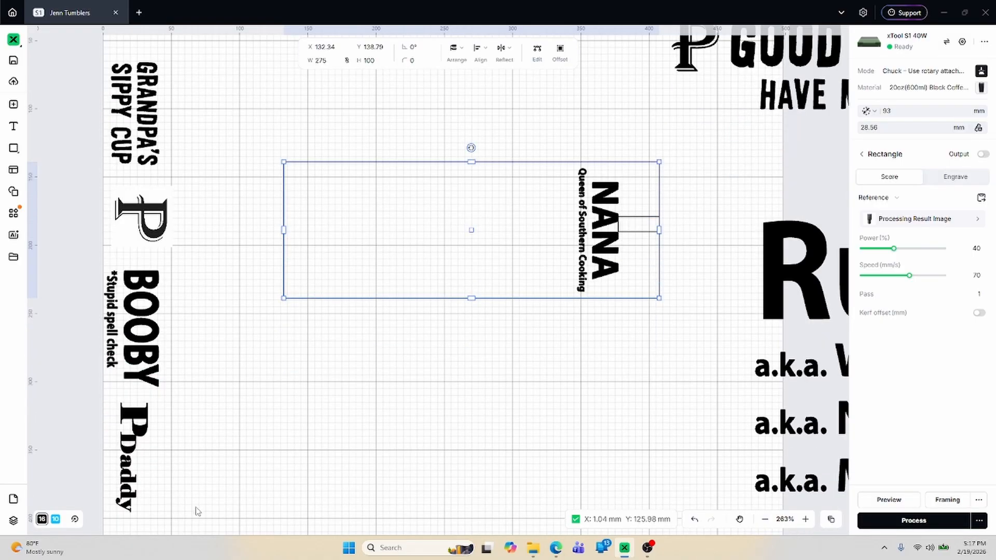
left_click_drag(213, 530, 103, 52)
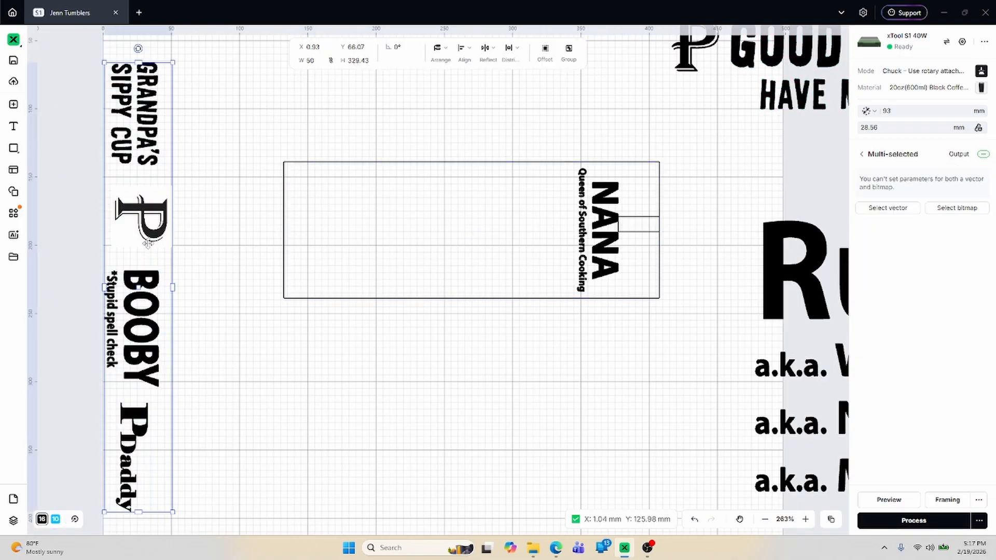
left_click(982, 155)
scroll(191, 303, "up", 1)
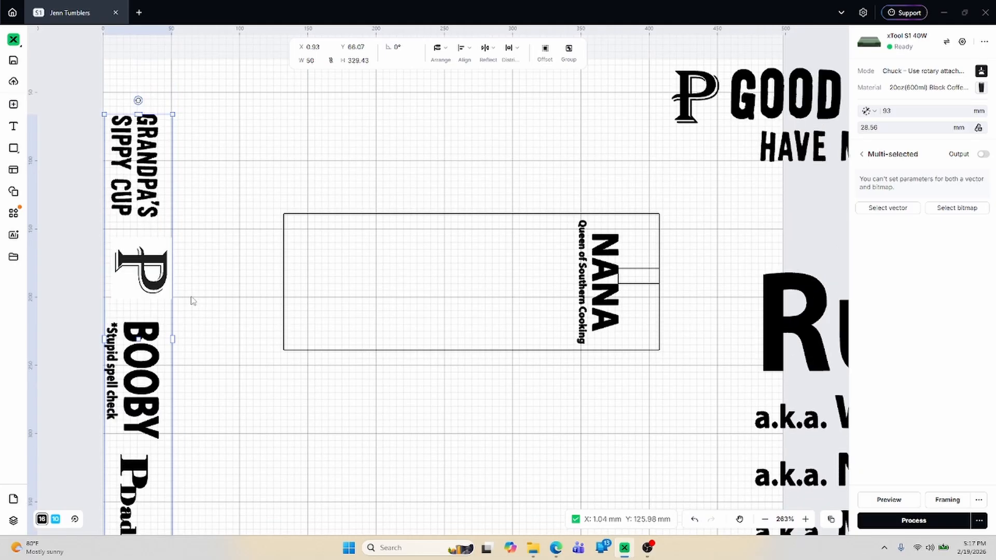
scroll(193, 306, "down", 3)
scroll(195, 310, "up", 2)
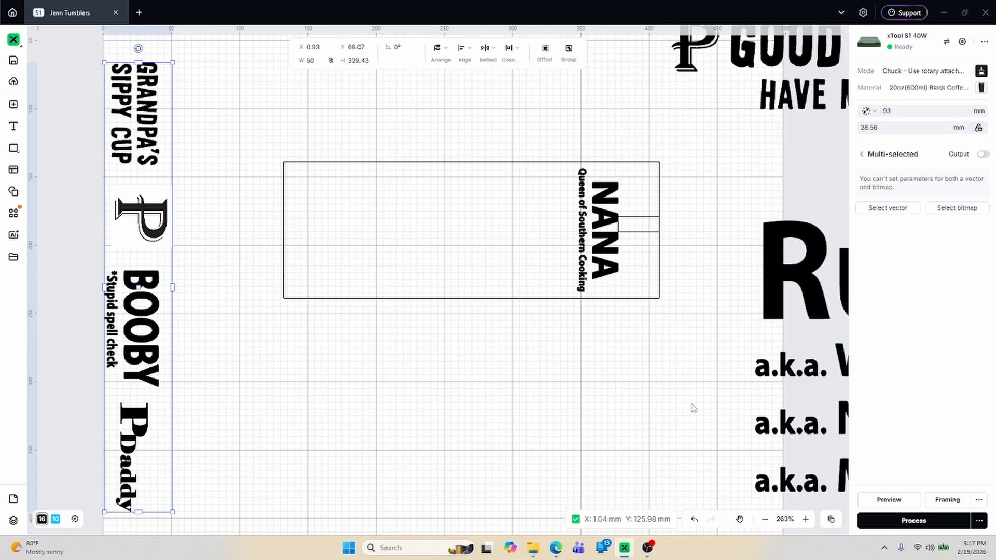
Step: Exclude the Good Lord Have Mercy design and the large a.k.a. name design beside the work area from output
scroll(694, 409, "down", 4)
left_click_drag(825, 477, 684, 191)
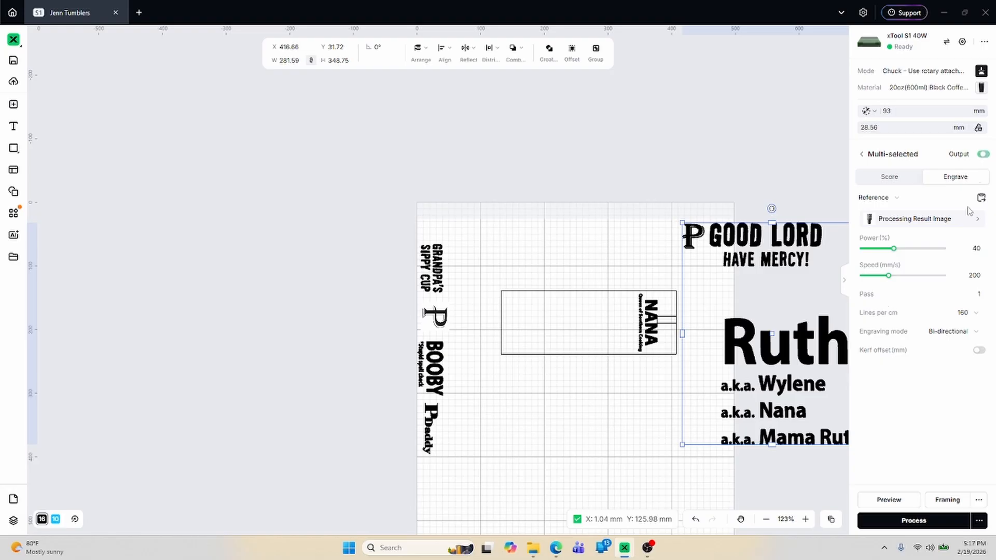
left_click(613, 429)
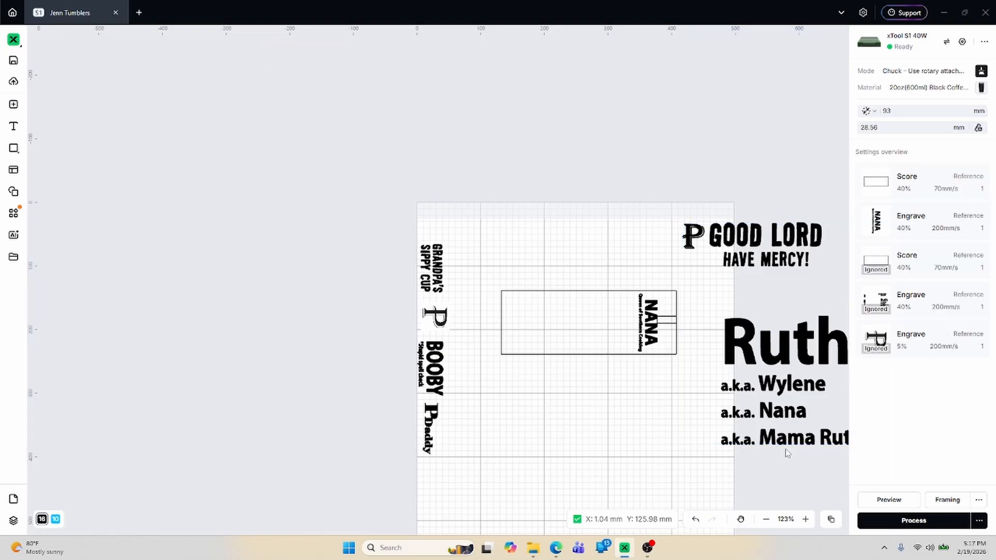
Step: Preview the NANA engraving's placement on the 3D rotary model, close the preview, and return to a close view of the layout
left_click(888, 500)
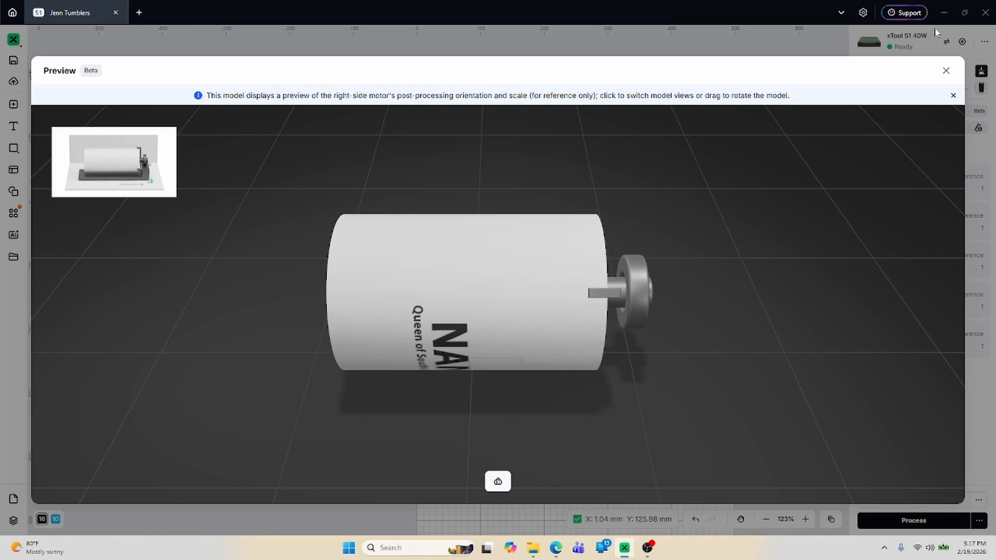
left_click(946, 71)
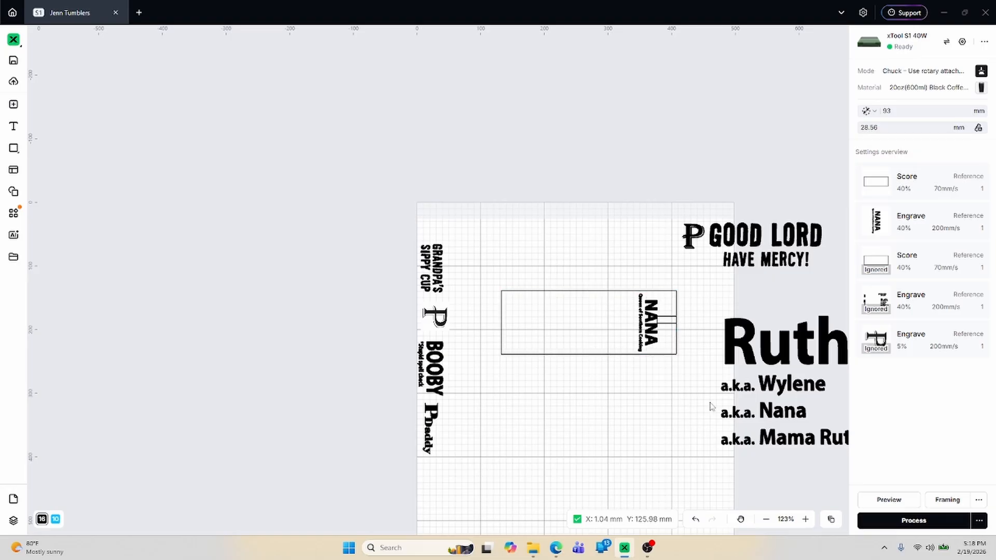
scroll(711, 406, "up", 5)
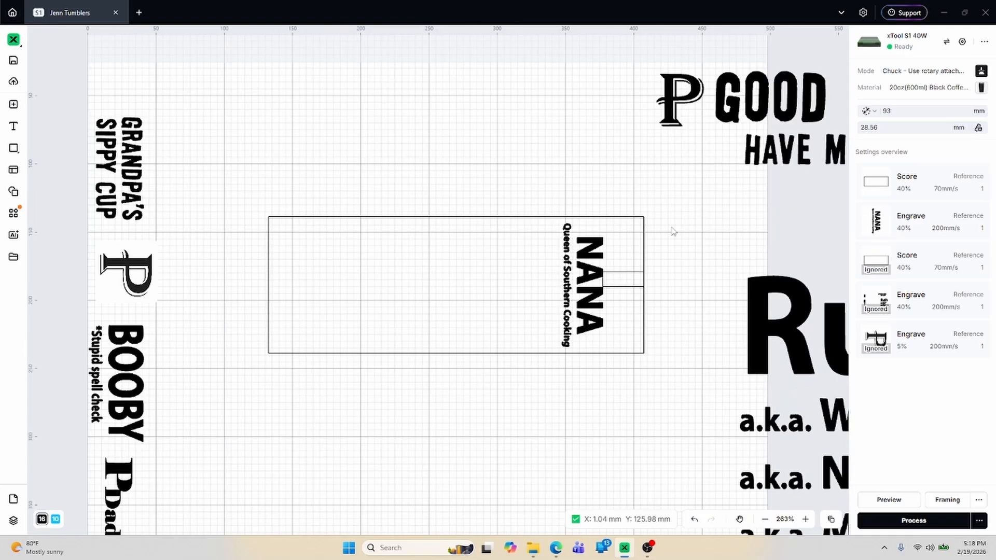